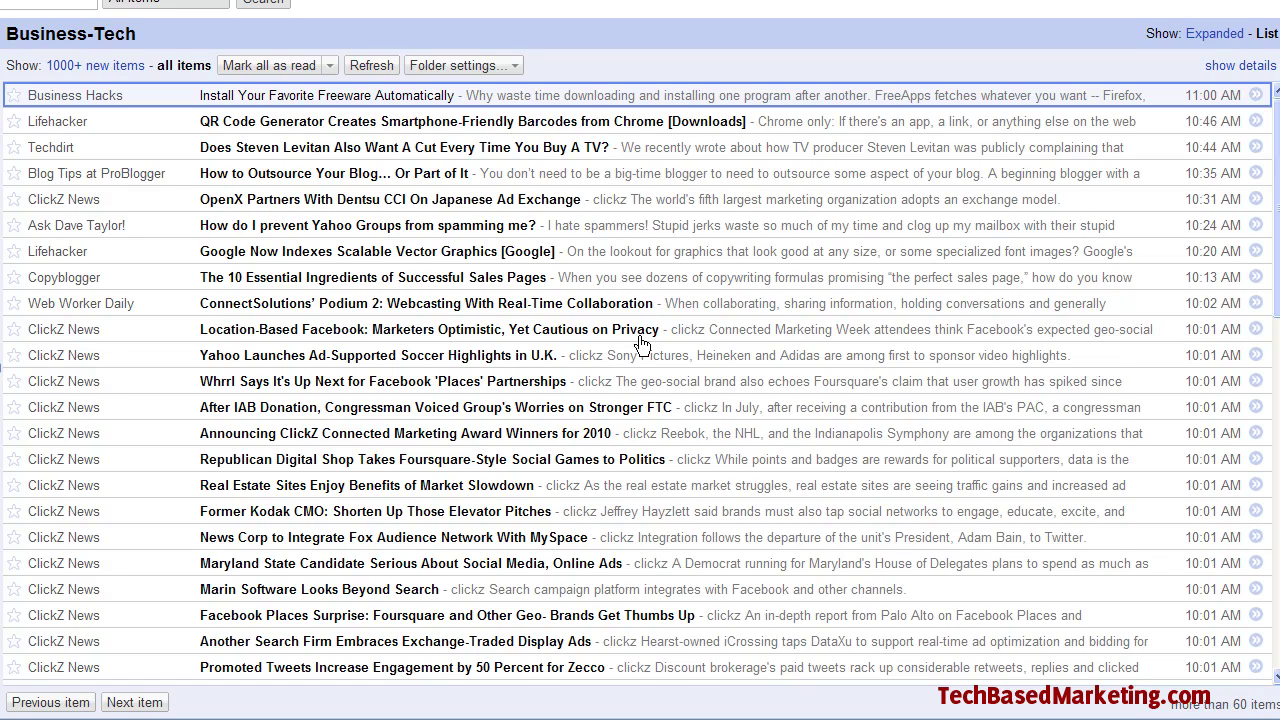
Expand the 'Install Your Favorite Freeware Automatically' item in Business-Tech to reveal its action bar
left_click(720, 105)
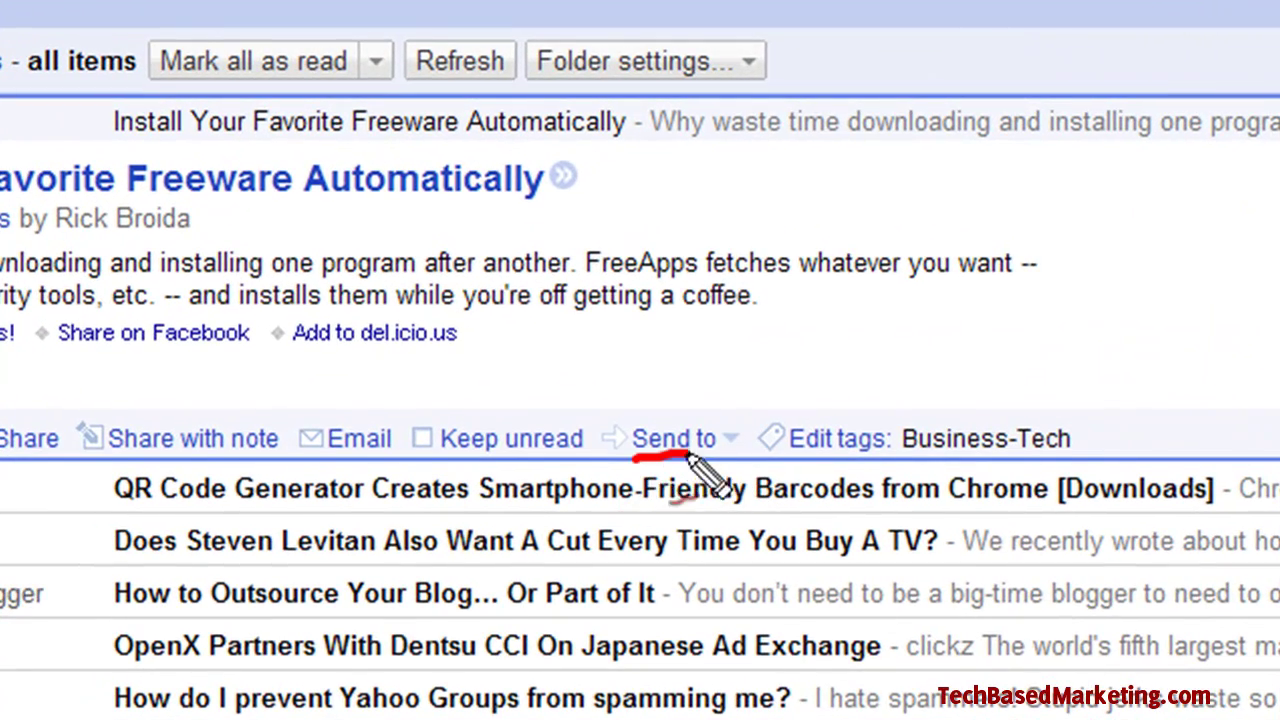
mouse_move(634, 458)
left_mouse_down()
mouse_move(648, 360)
mouse_move(615, 445)
left_mouse_up()
key("Escape")
Send the freeware item to TechBasedMarketing.com from its Send to menu
left_click(737, 449)
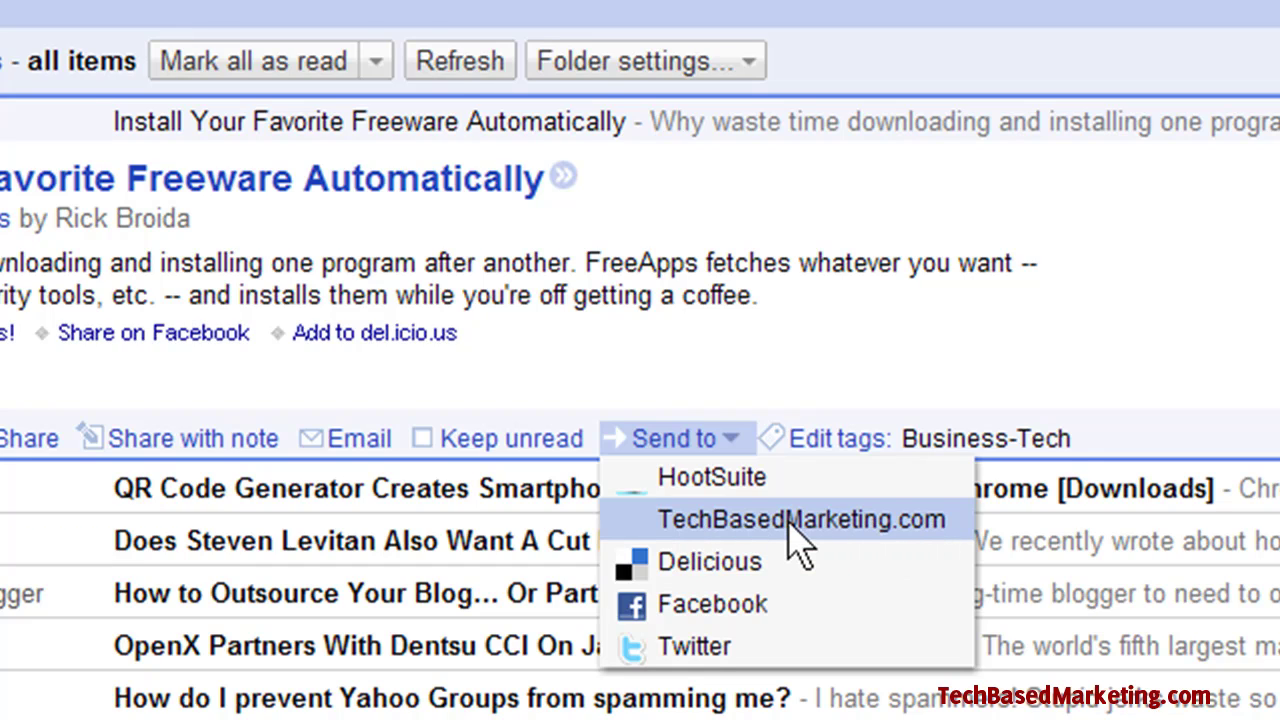
left_click(790, 521)
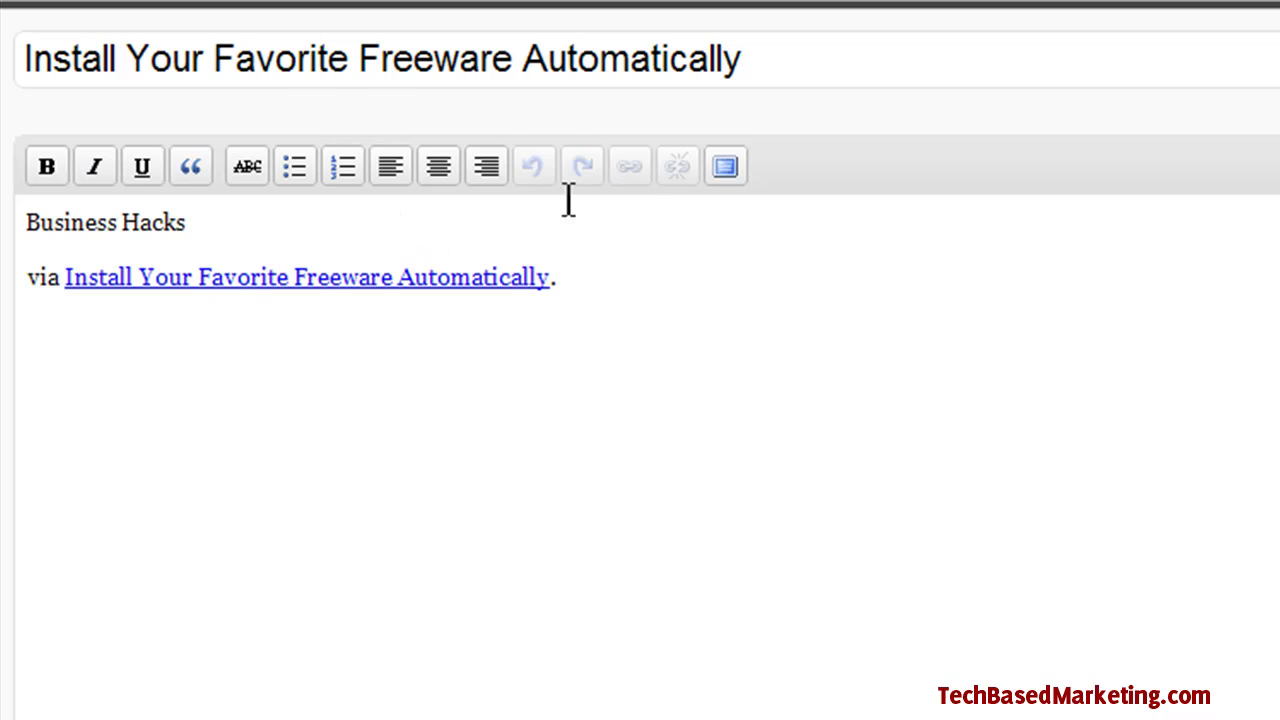
left_click(237, 234)
left_click_drag(237, 234, 97, 232)
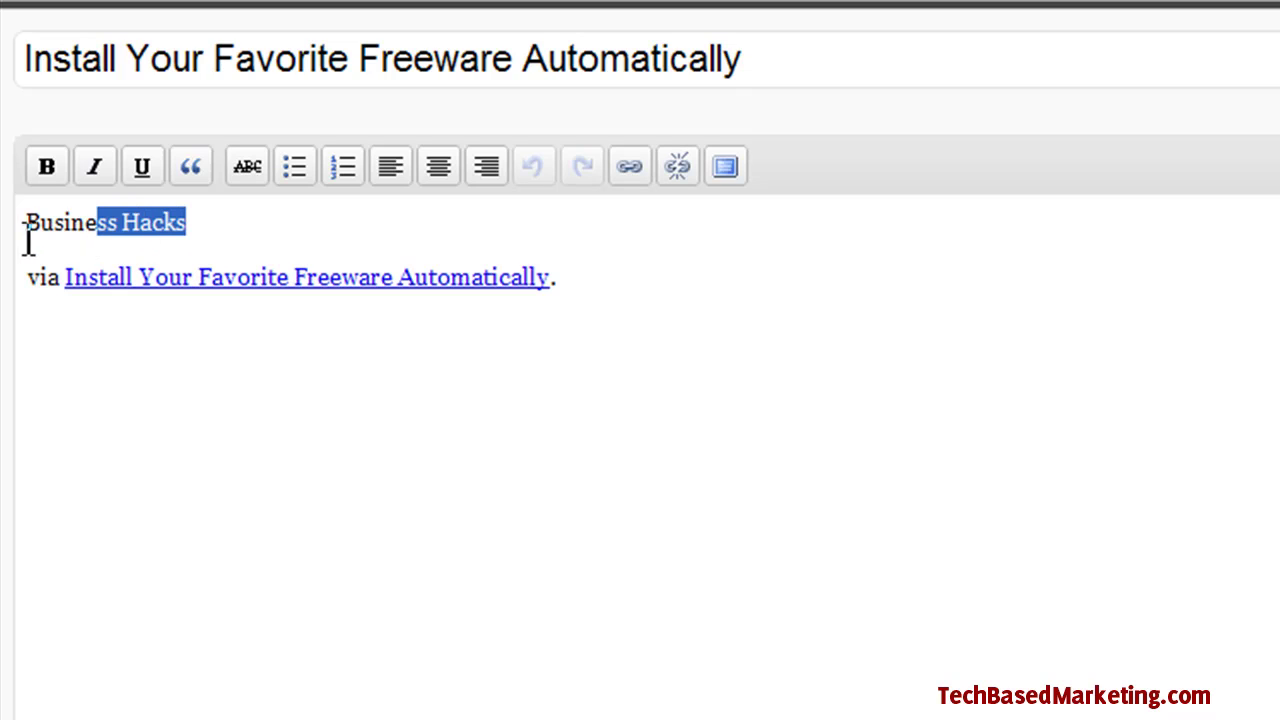
left_click(186, 240)
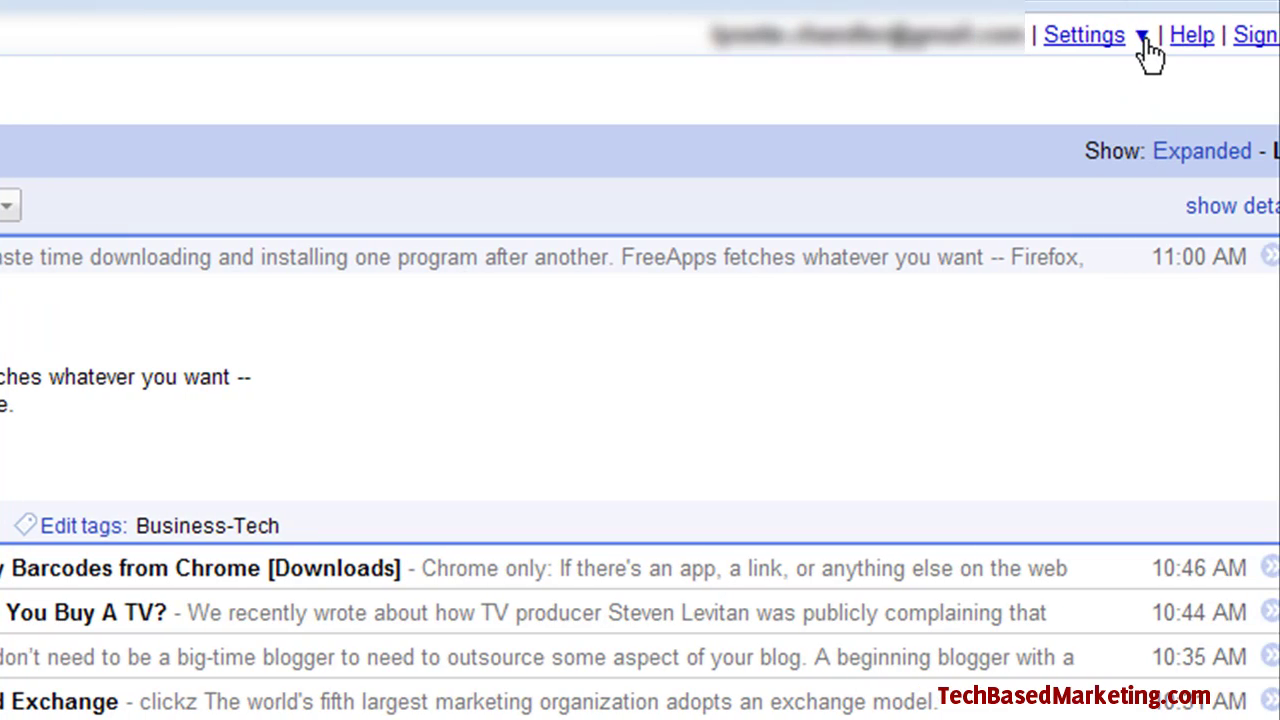
Open Reader settings on the Send To tab, scrolled down to the custom links section
left_click(1142, 40)
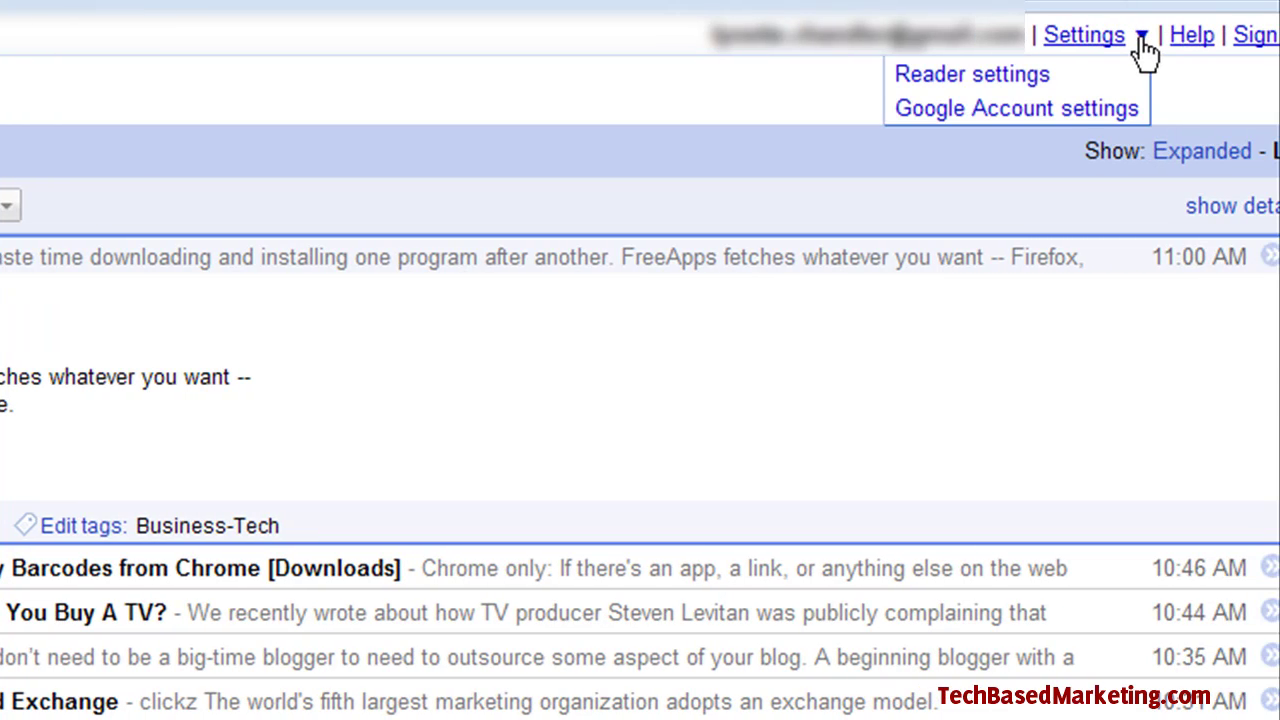
left_click(1024, 80)
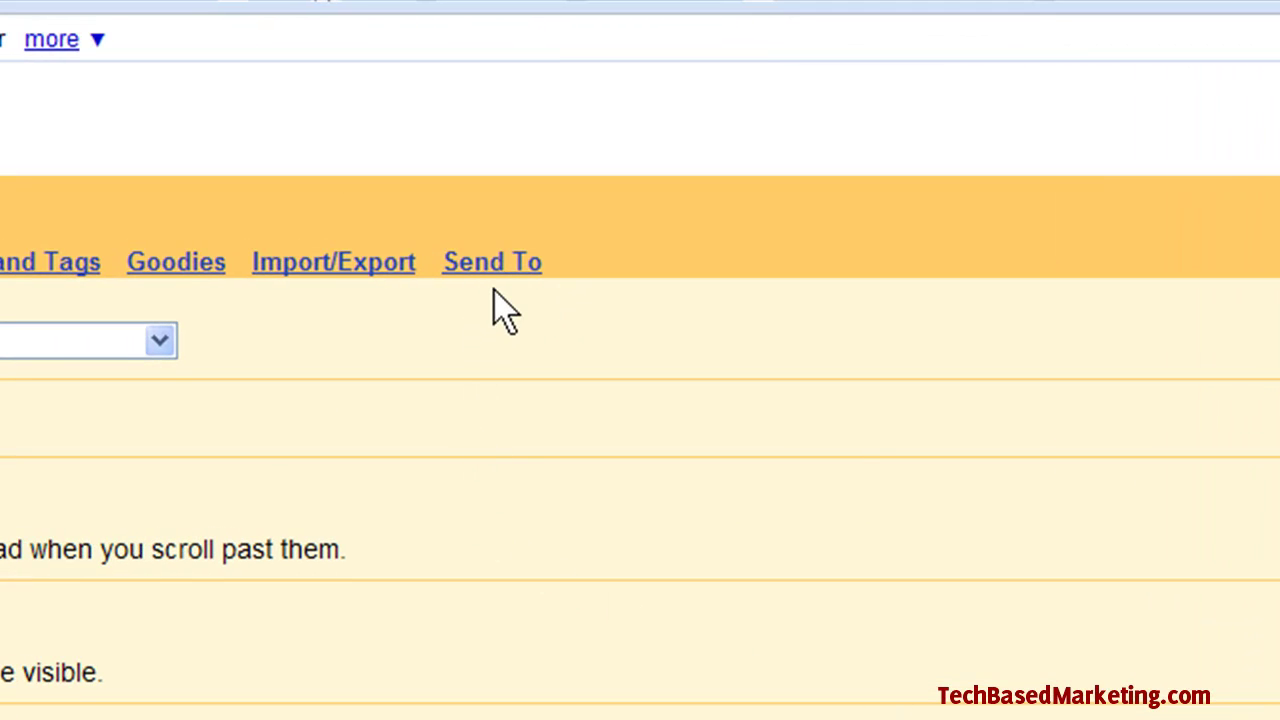
left_click_drag(400, 330, 480, 271)
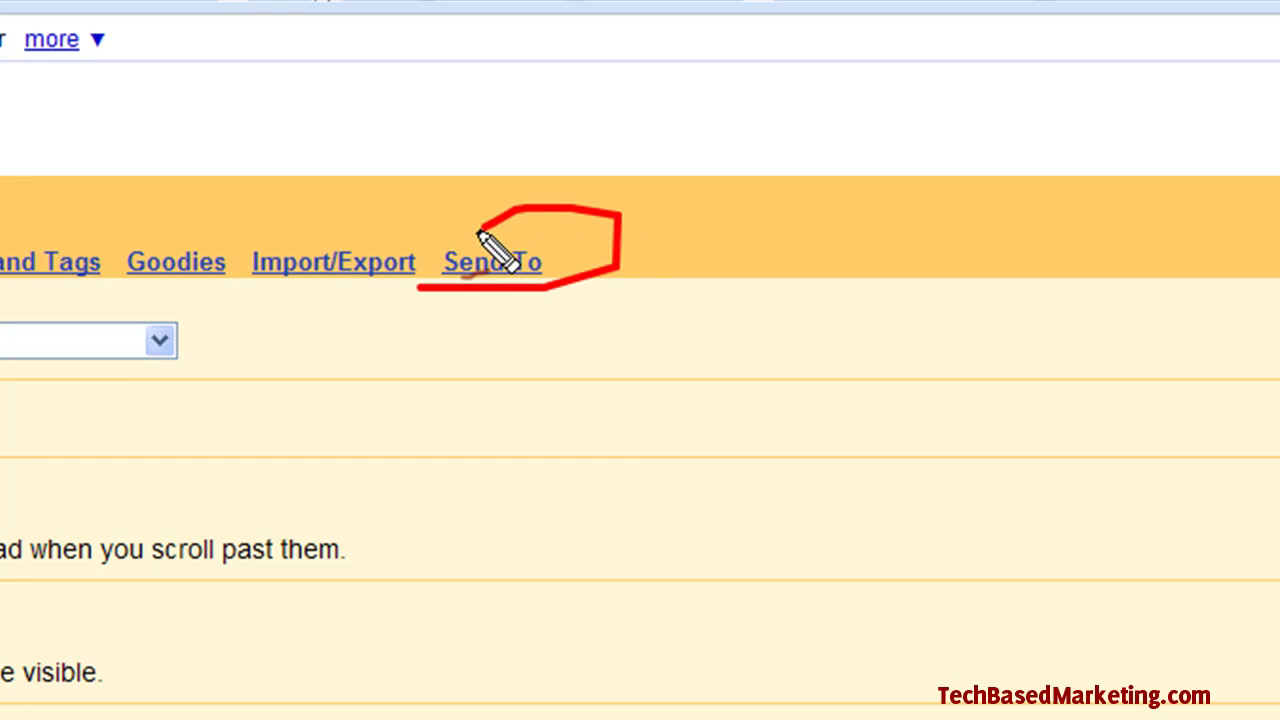
left_click(519, 275)
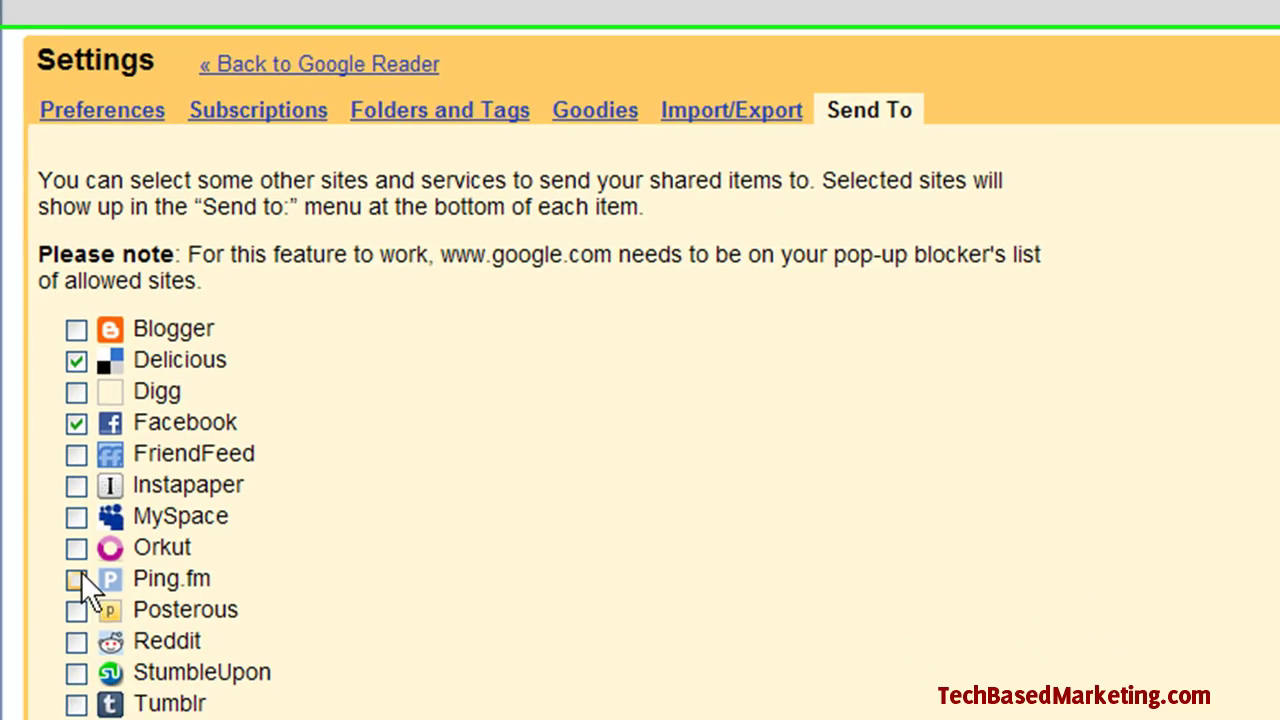
left_click(74, 680)
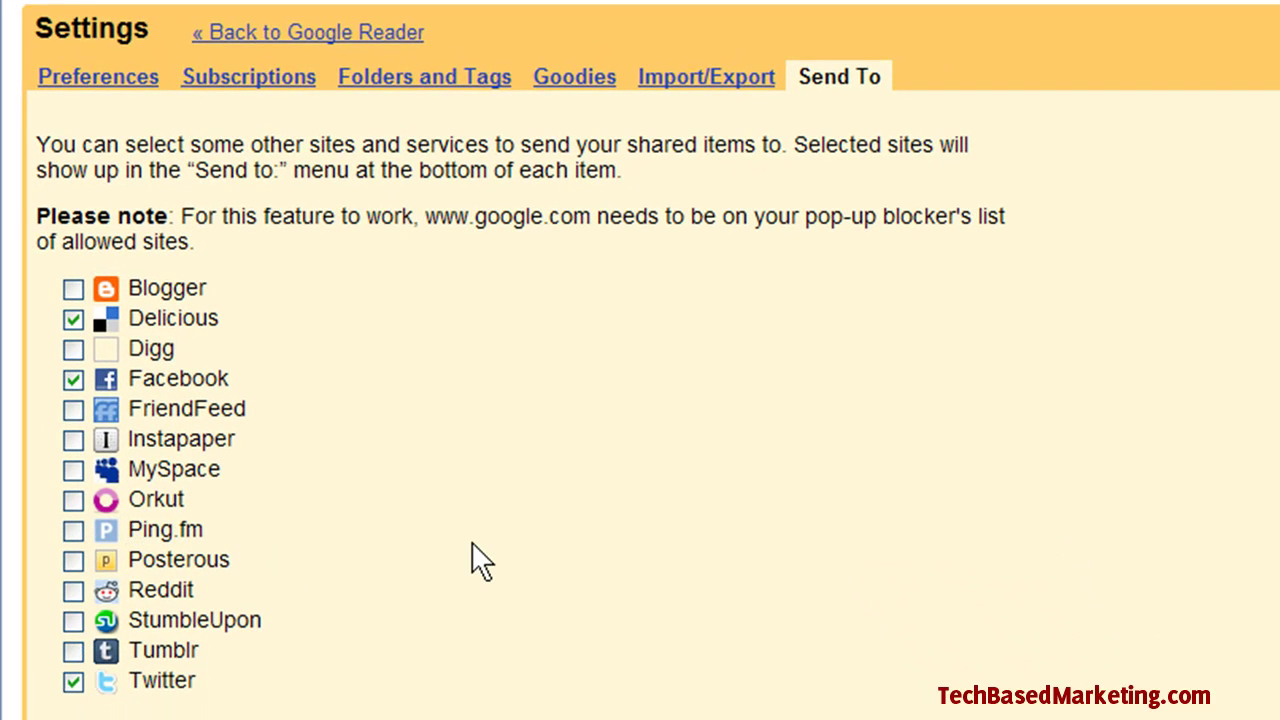
scroll(480, 562, "down", 3)
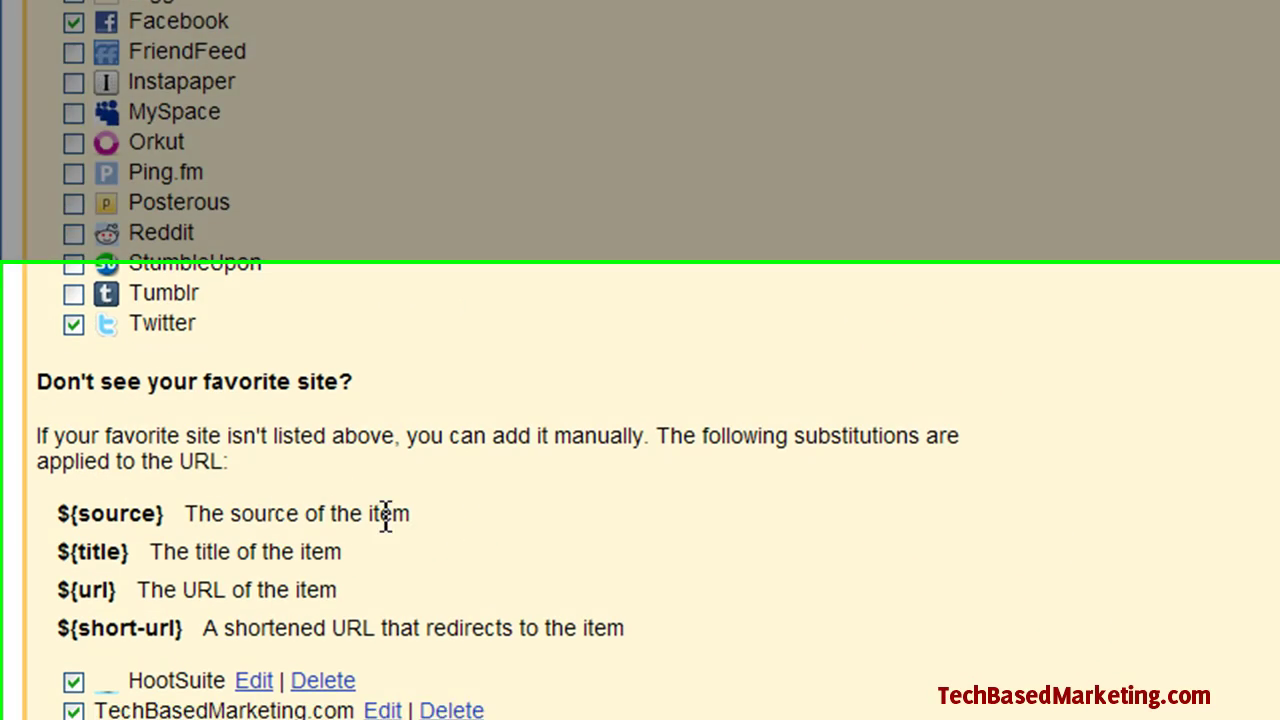
scroll(386, 517, "down", 3)
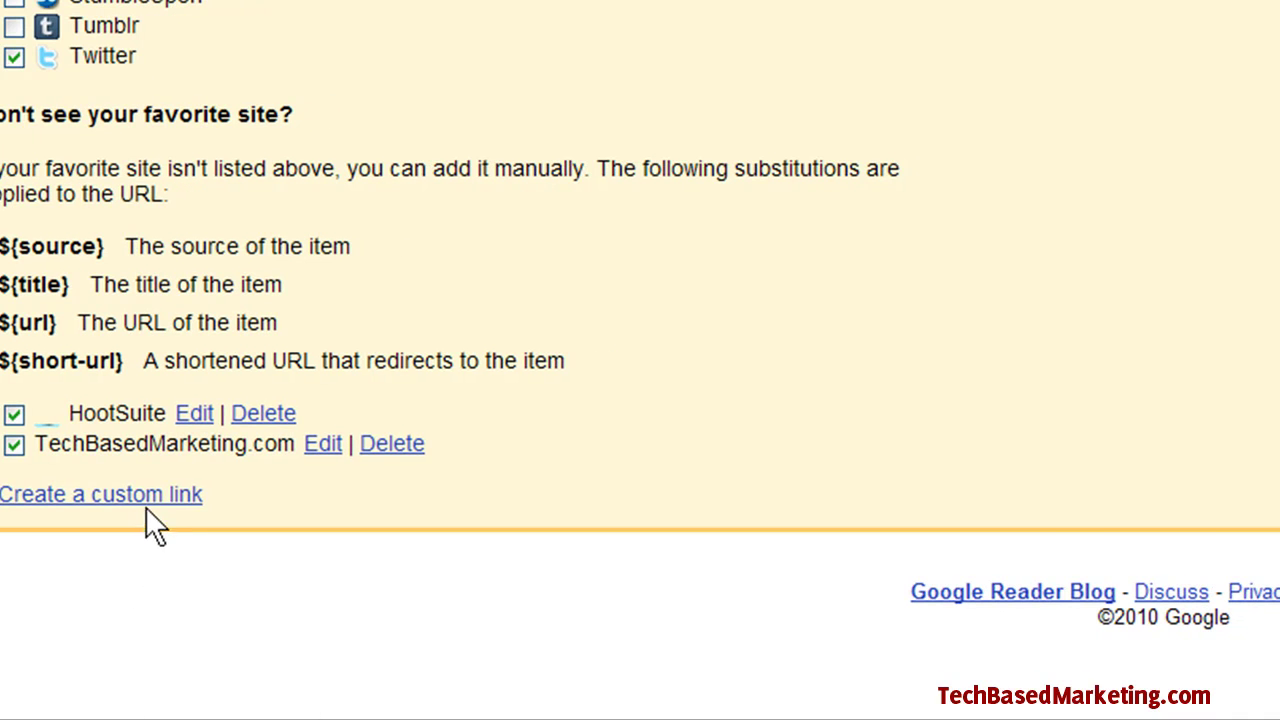
Create a new custom Send To link named MomsGadgets.com, moving on to its URL field
left_click(146, 505)
left_click(529, 490)
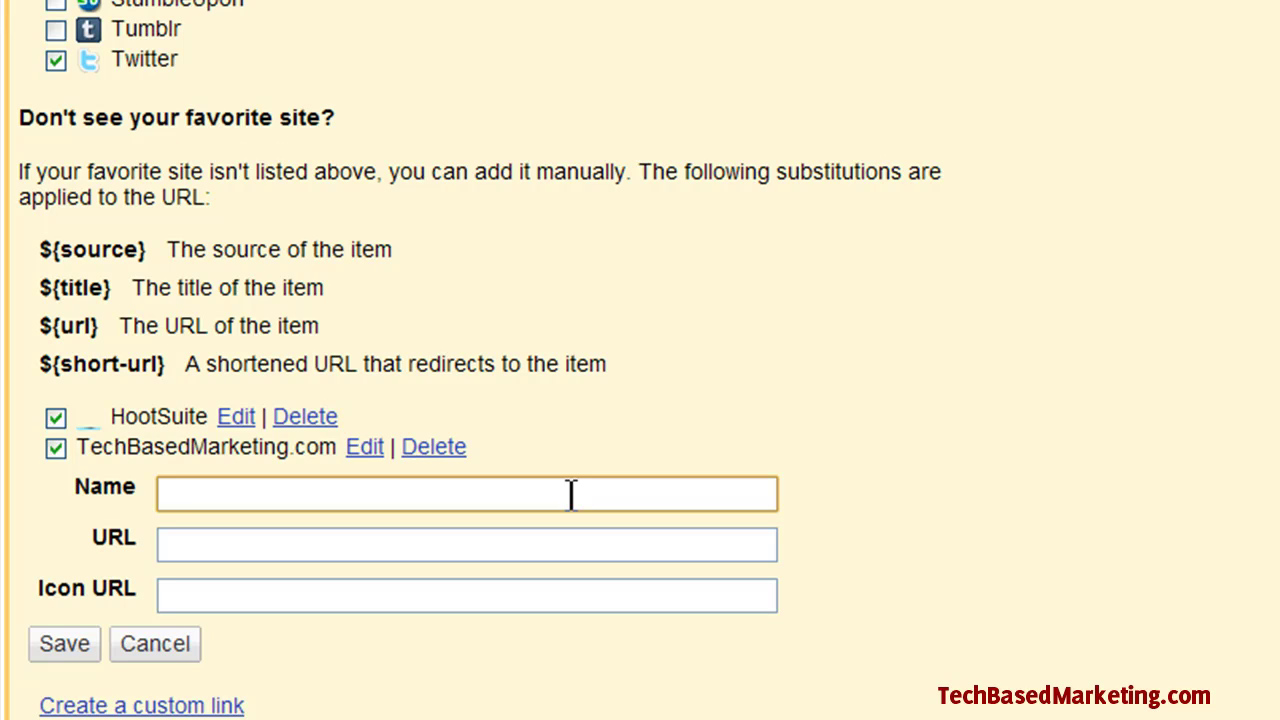
type("MomsG")
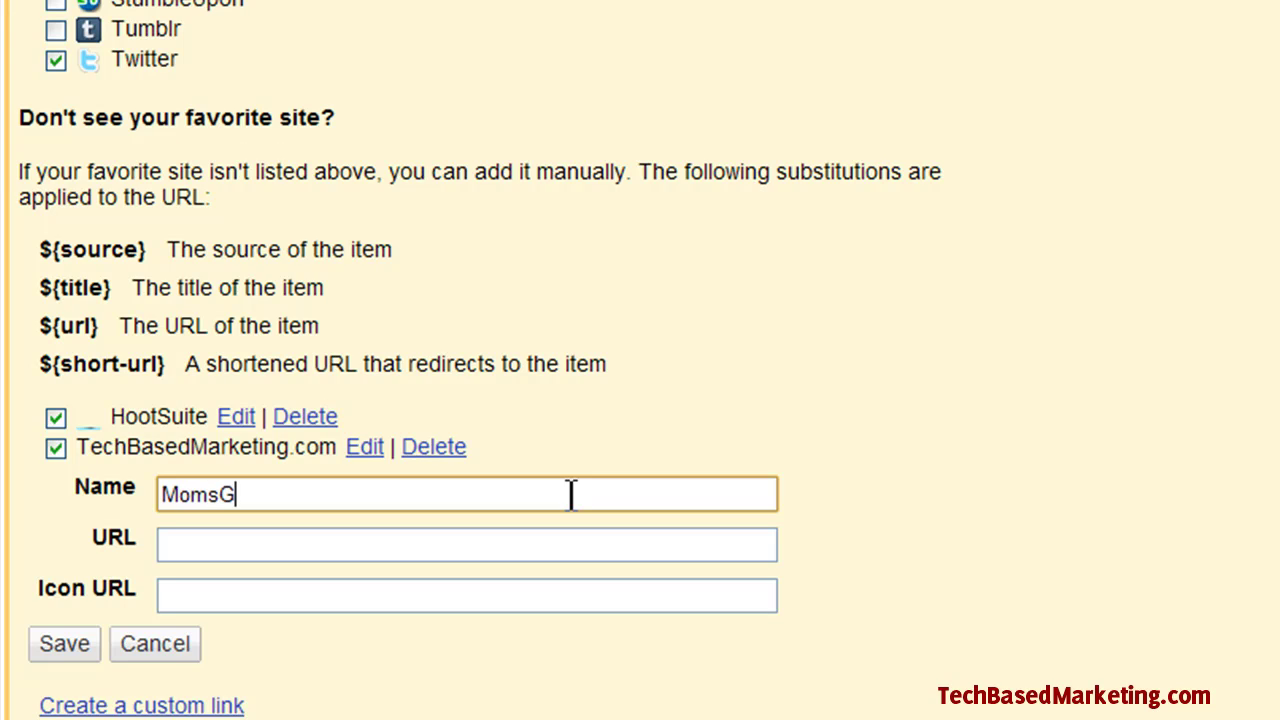
type("adgets.com")
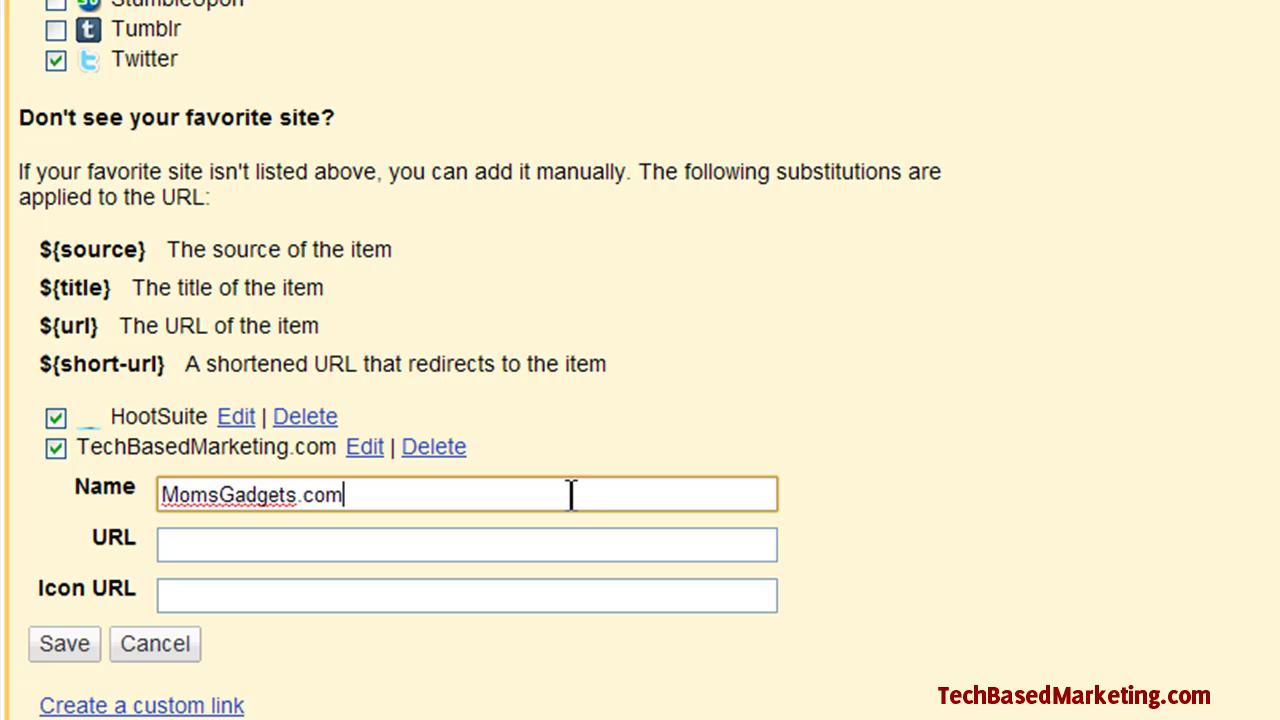
key("Tab")
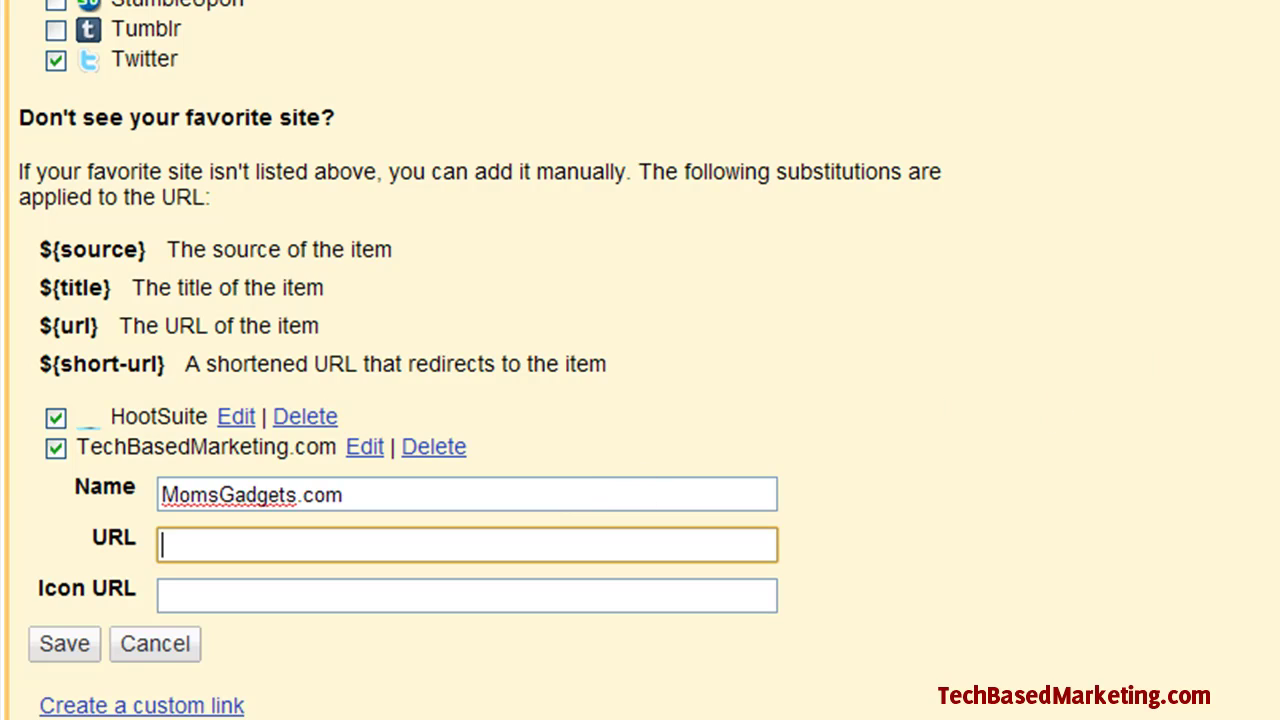
key("alt+Tab")
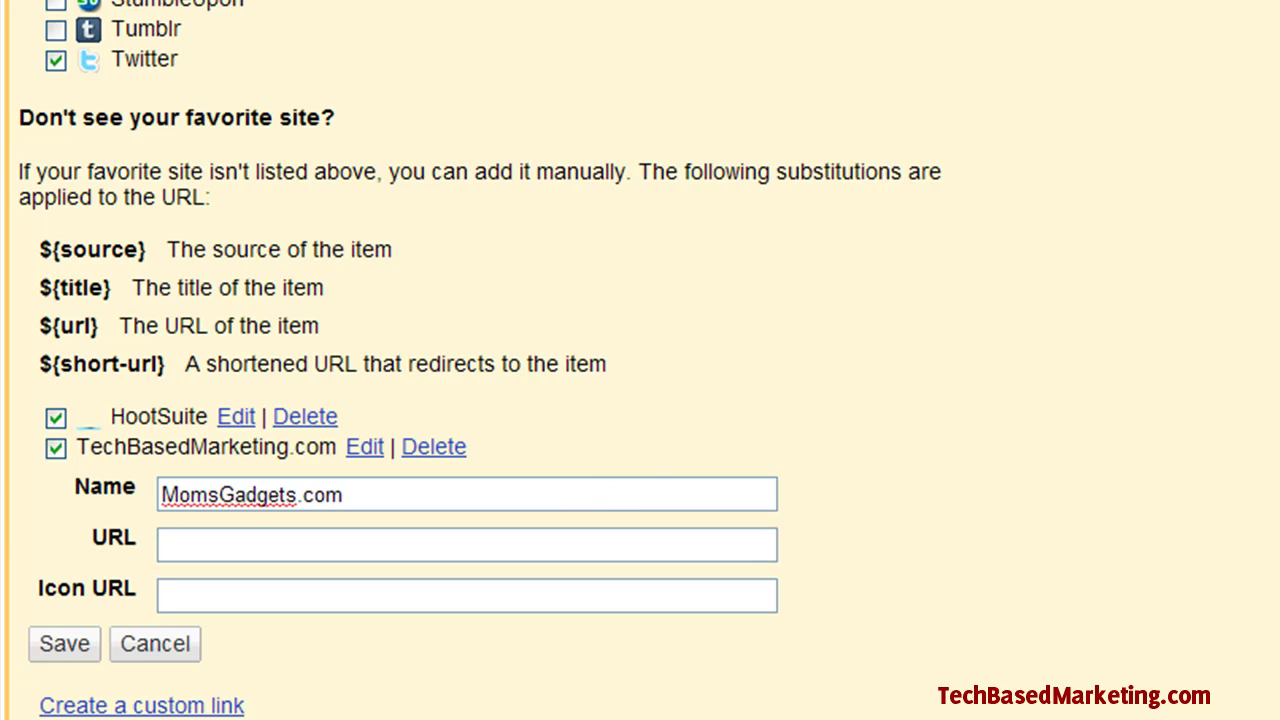
Paste the press-this link address as the URL and replace the placeholder blog name with momsgadgets
left_click(300, 540)
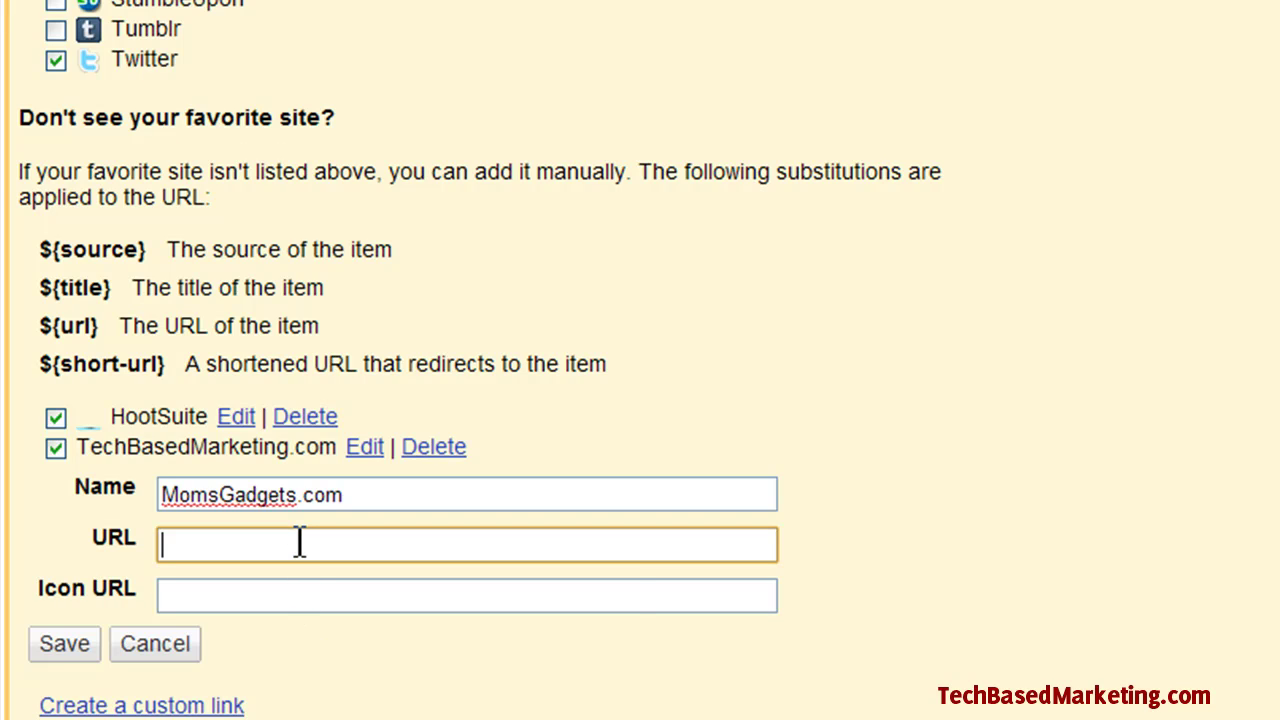
right_click(300, 540)
left_click(378, 678)
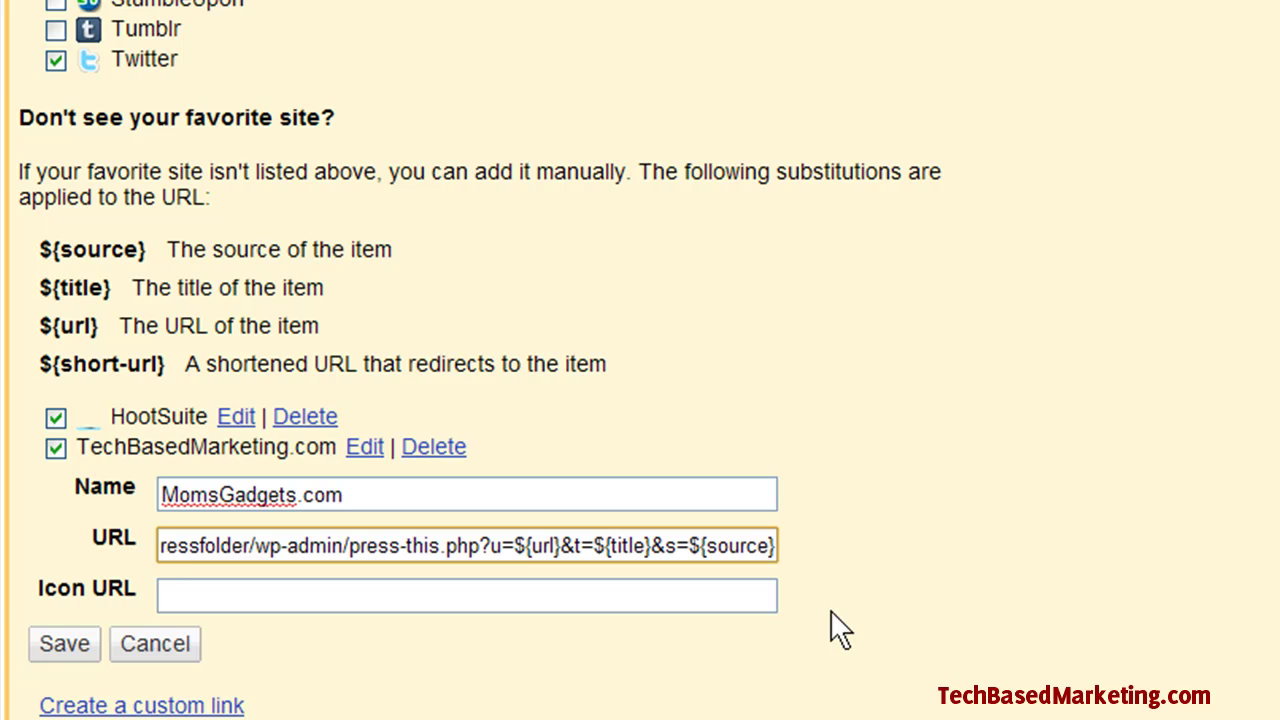
key("Left")
key("Left")
key("Left")
key("Left")
key("Left")
key("Left")
key("Left")
key("Left")
key("Left")
key("Left")
key("Left")
key("Left")
key("Left")
key("Left")
key("Left")
key("Left")
key("Left")
key("Left")
key("Left")
key("Left")
key("Home")
key("Right")
key("Right")
key("Right")
key("Right")
key("Right")
key("Right")
key("Right")
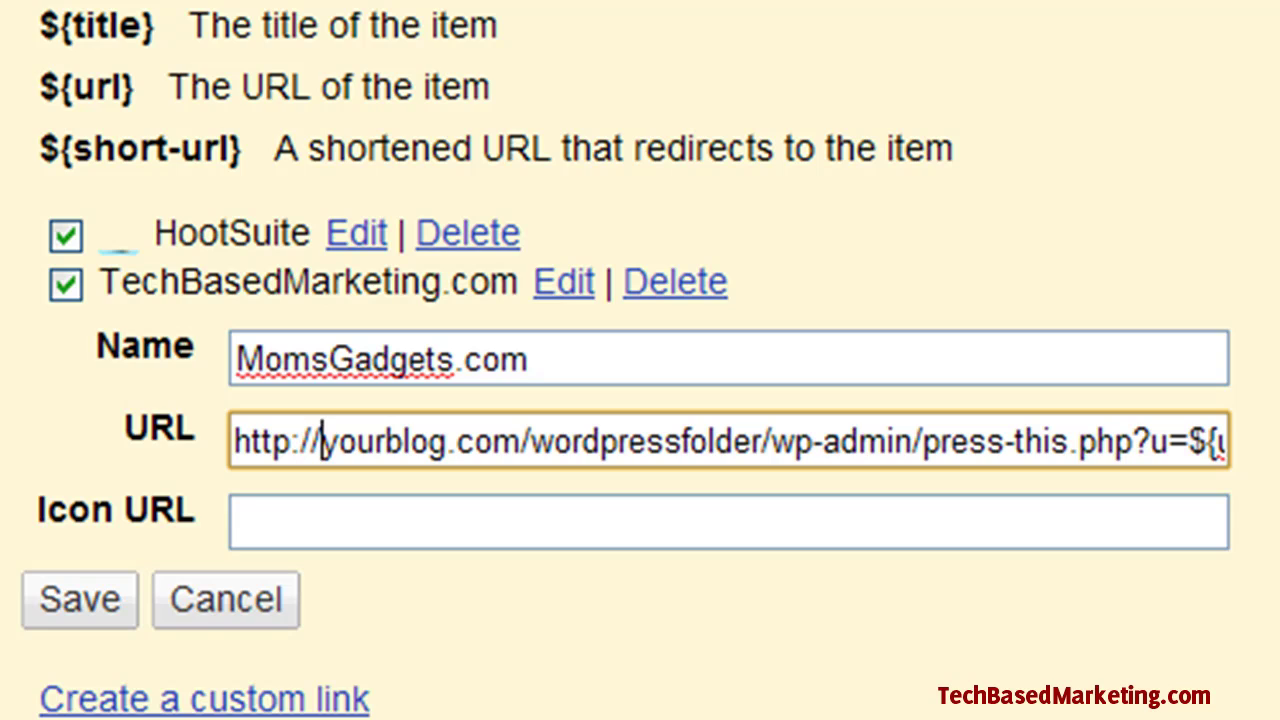
key("Delete")
key("Delete")
key("Delete")
key("Delete")
key("Delete")
key("Delete")
key("Delete")
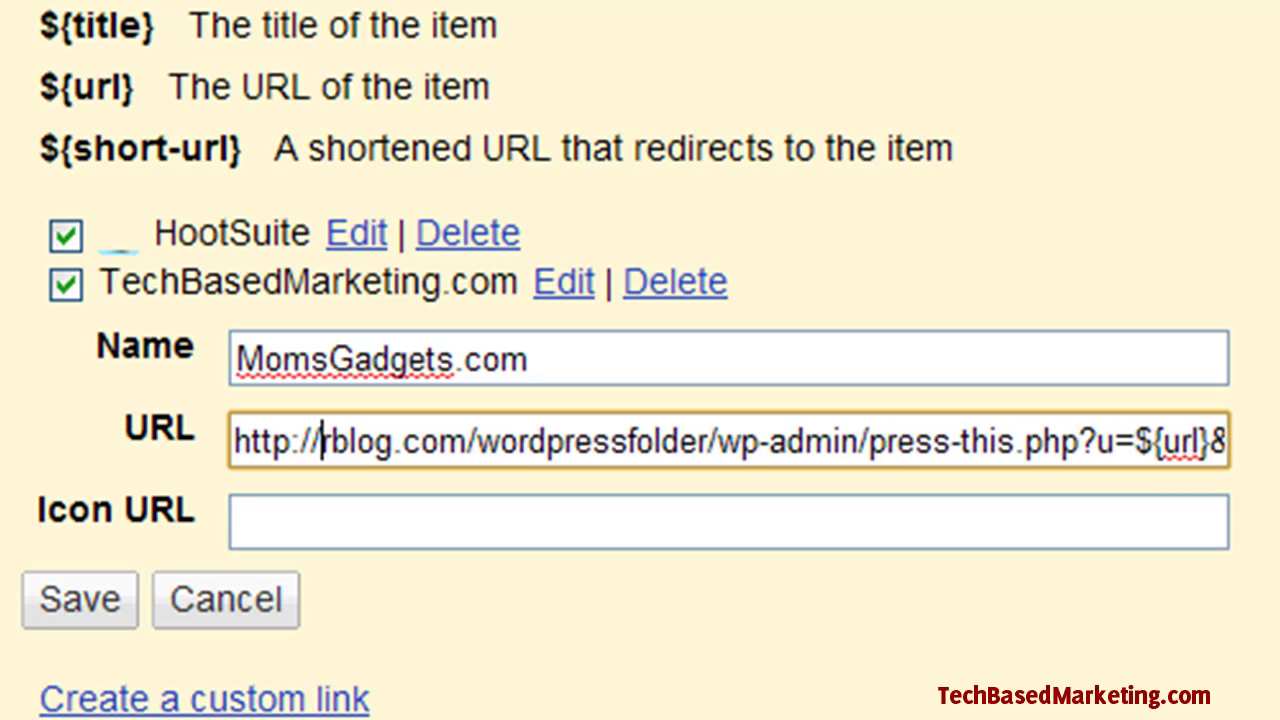
key("Delete")
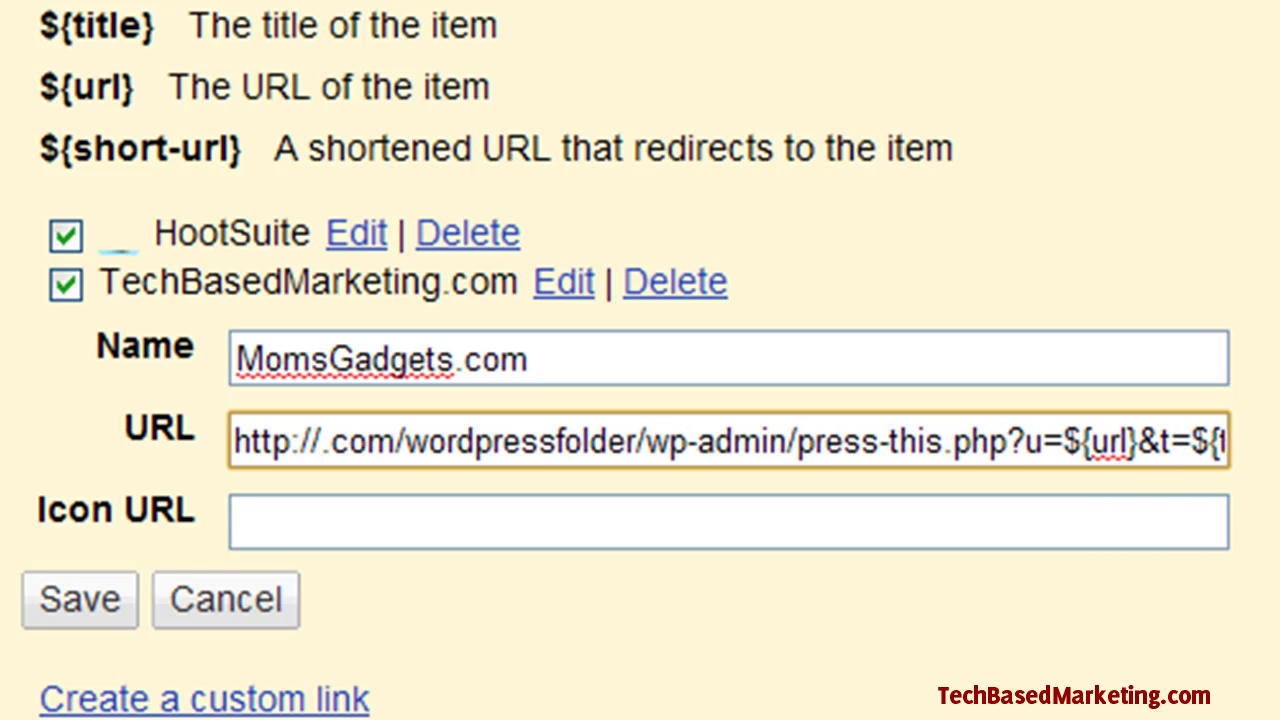
type("momsgad")
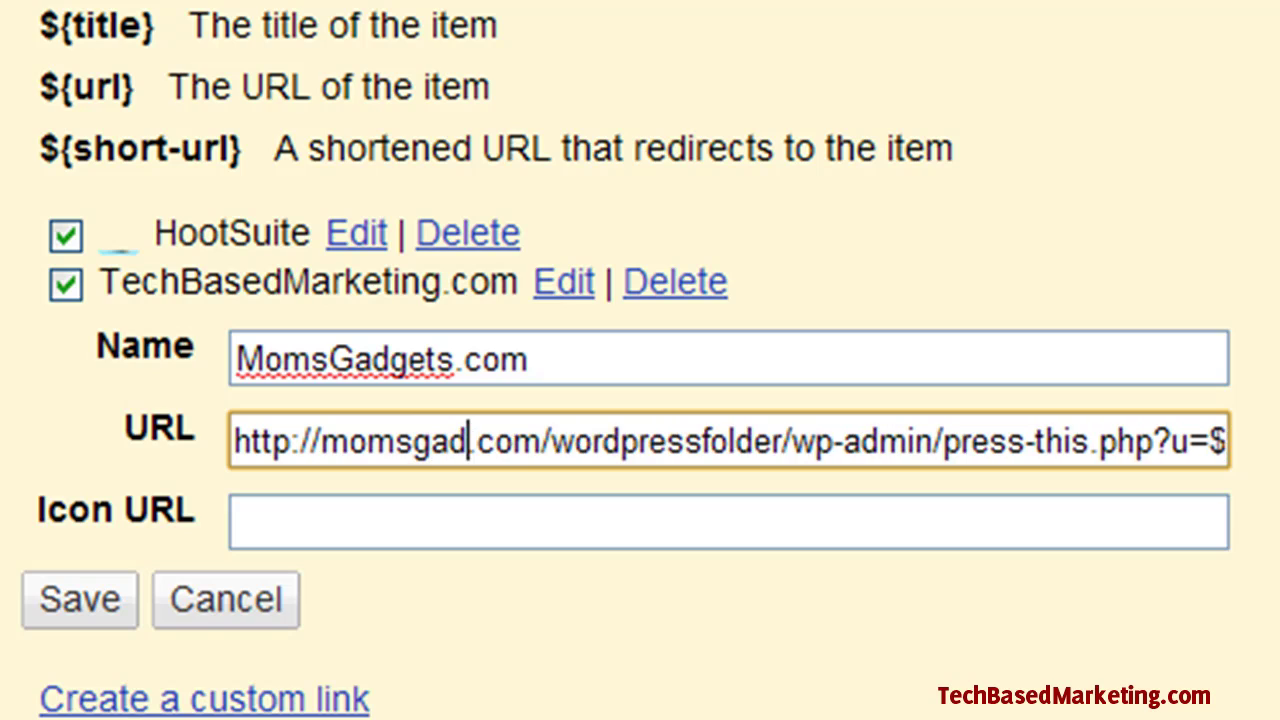
type("gets")
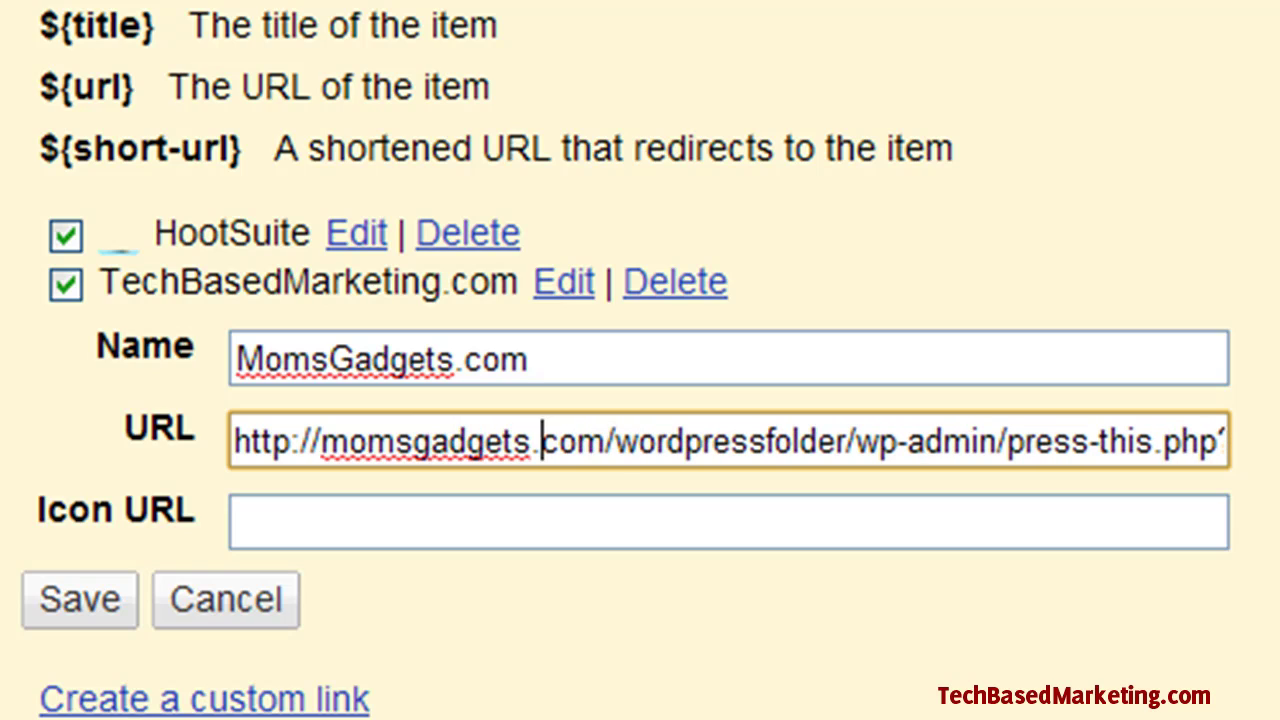
Delete 'wordpressfolder' and its extra slash so the URL targets momsgadgets.com/wp-admin/press-this.php
key("Right")
key("Right")
key("Right")
key("Right")
key("Right")
key("shift+Right")
key("shift+Right")
key("shift+Right")
key("shift+Right")
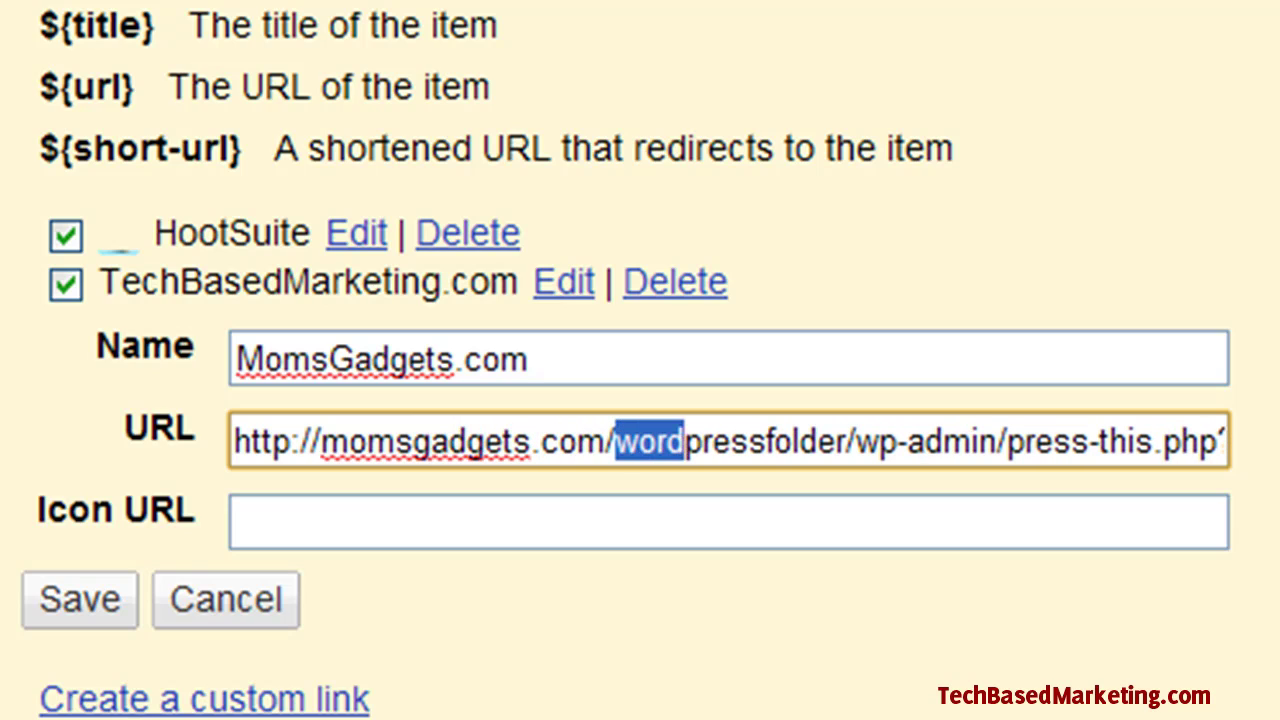
key("shift+Right")
key("shift+Right")
key("shift+Right")
key("shift+Right")
key("shift+Right")
key("shift+Right")
key("shift+Right")
key("shift+Right")
key("shift+Right")
key("shift+Right")
key("shift+Right")
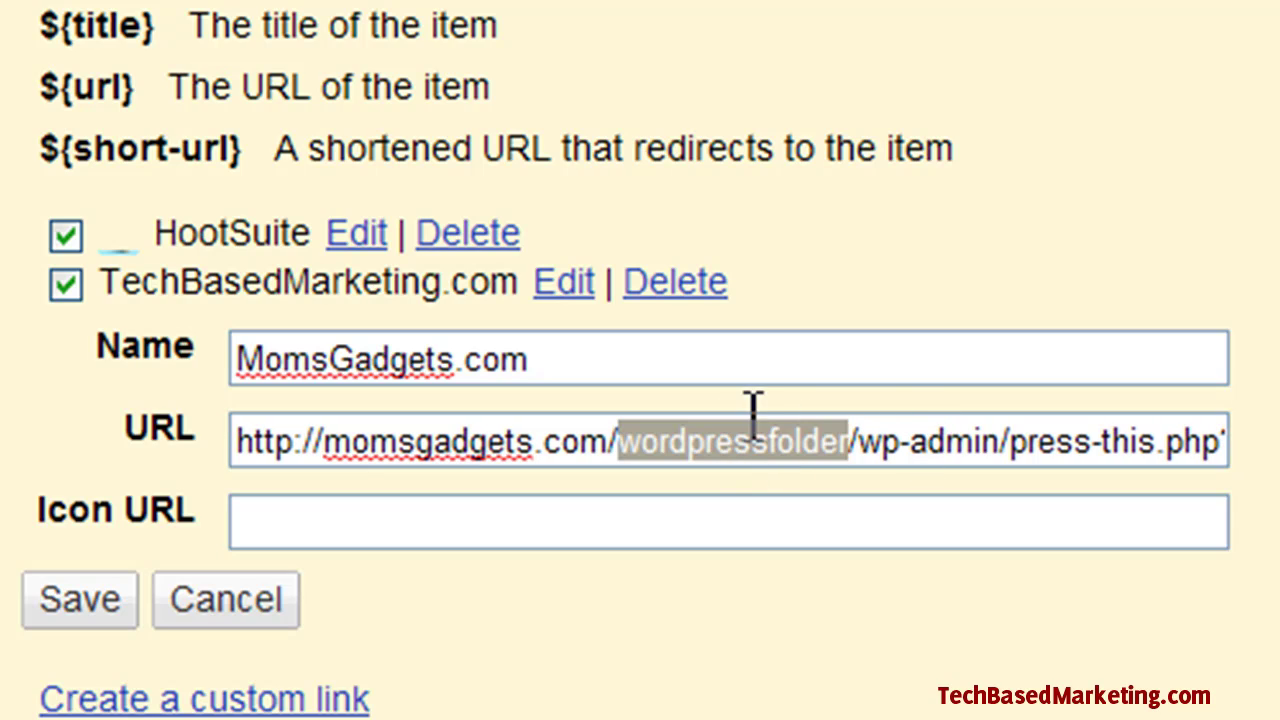
left_click(725, 445)
left_click_drag(620, 443, 849, 443)
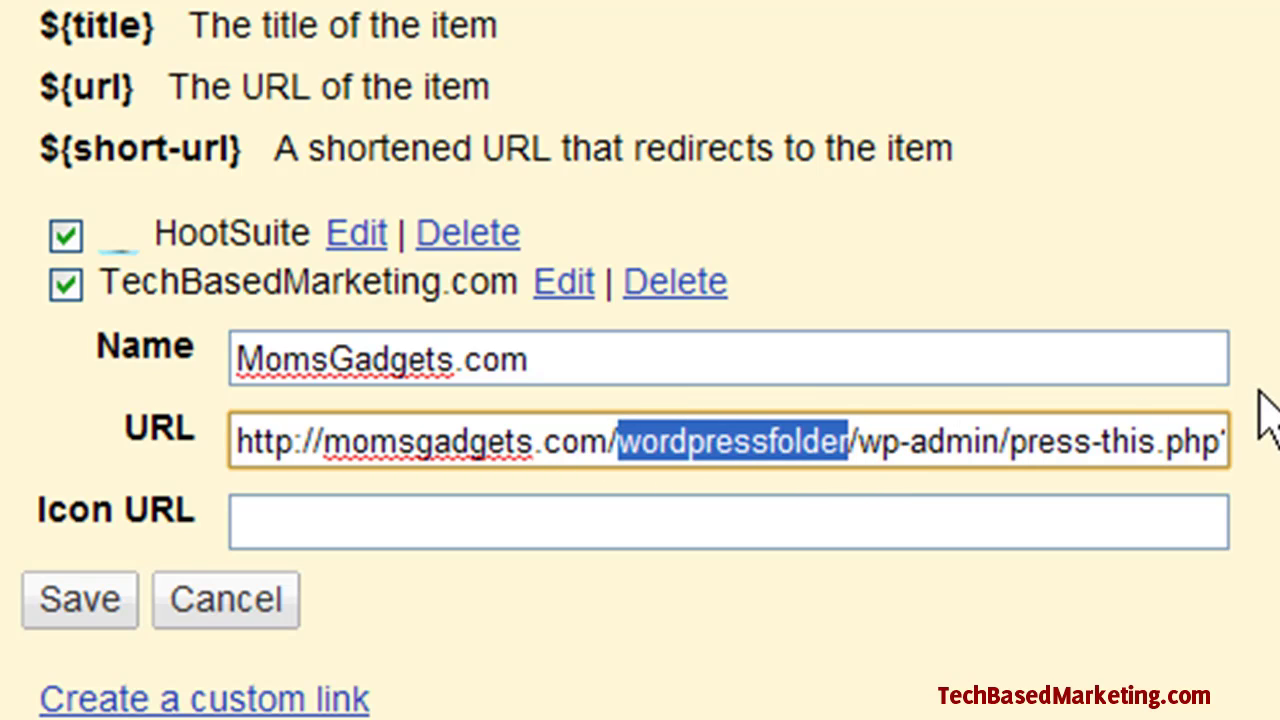
key("BackSpace")
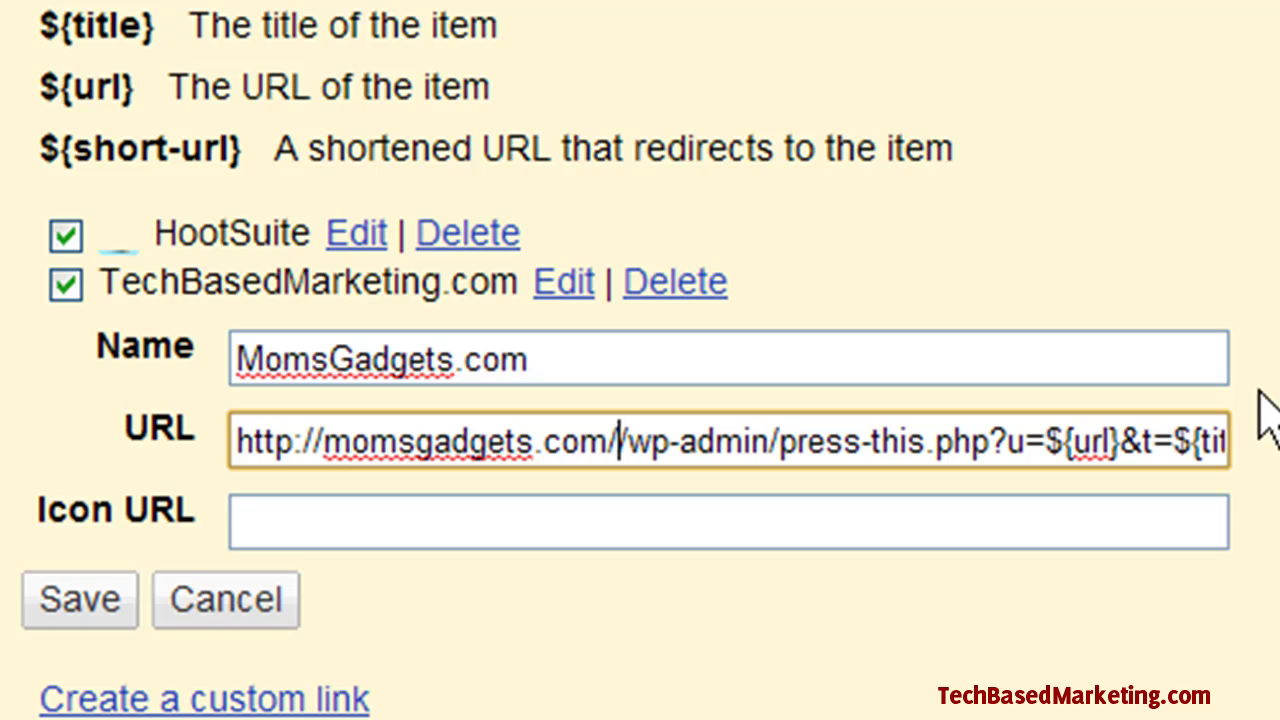
key("BackSpace")
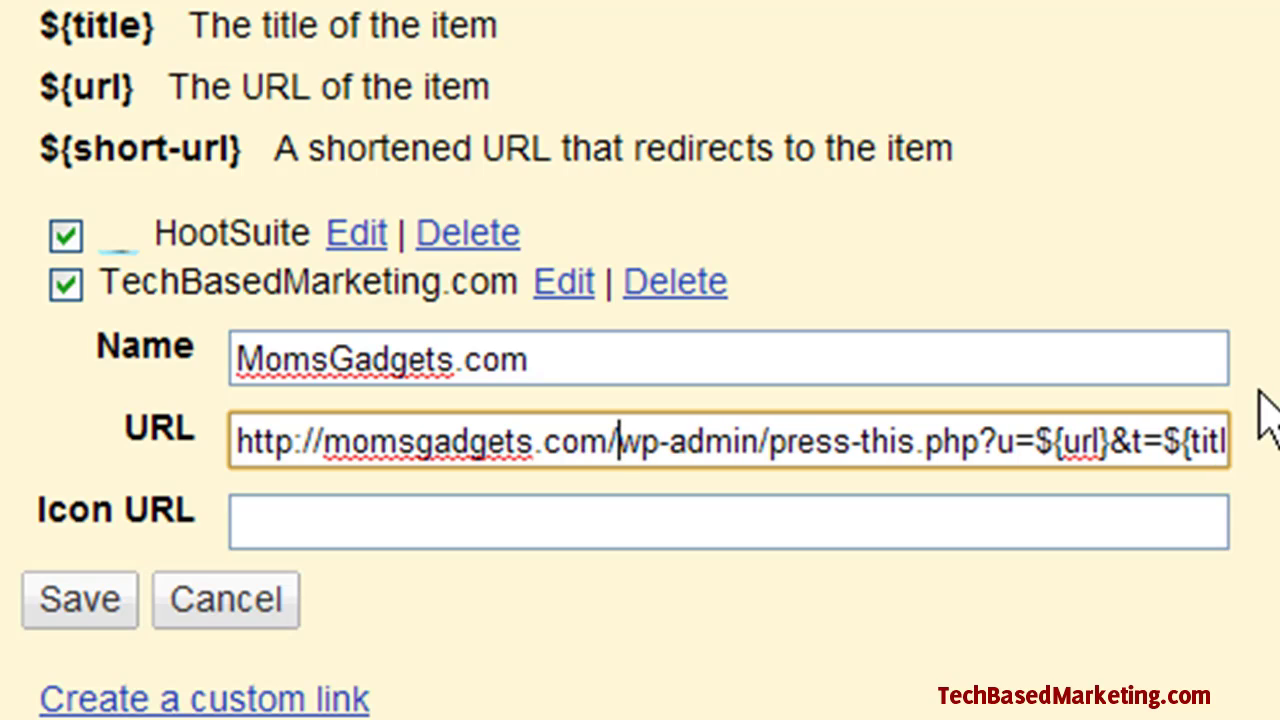
key("Right")
key("Right")
key("Right")
key("Right")
key("Right")
key("Right")
key("Right")
key("Right")
key("Right")
key("Right")
key("Right")
key("Right")
key("Right")
key("Right")
key("Right")
key("Right")
key("Right")
key("Right")
key("Right")
key("Right")
key("Right")
key("Right")
key("Right")
key("Right")
key("Right")
key("Right")
key("Right")
key("Right")
key("Right")
key("Right")
key("Right")
key("Right")
key("Right")
key("Right")
key("Right")
key("Right")
key("Right")
key("Right")
key("Right")
key("Right")
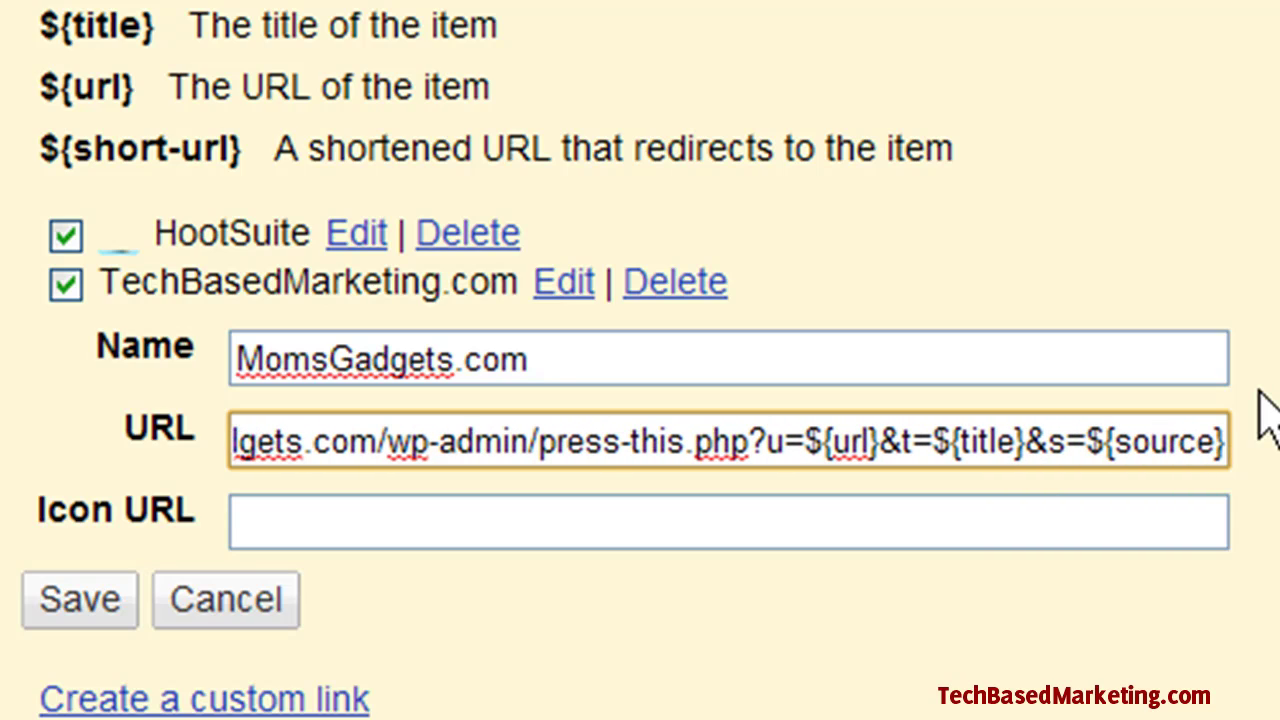
key("Tab")
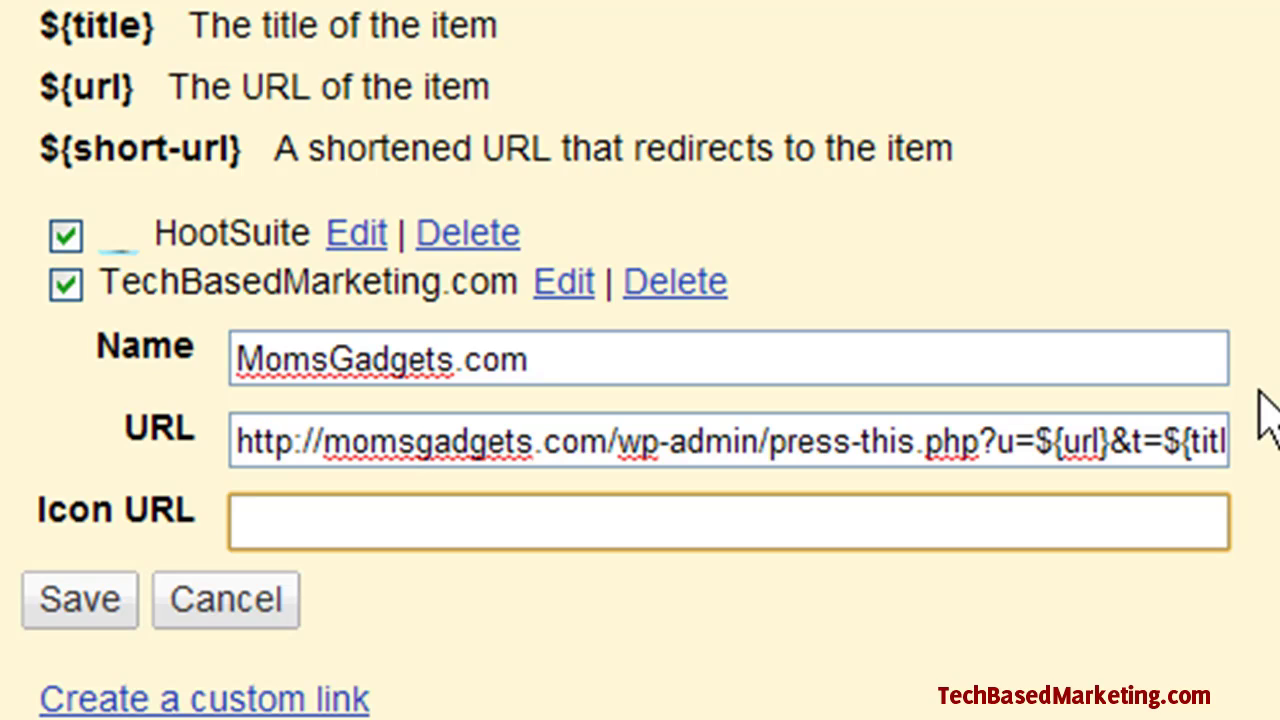
type("http://")
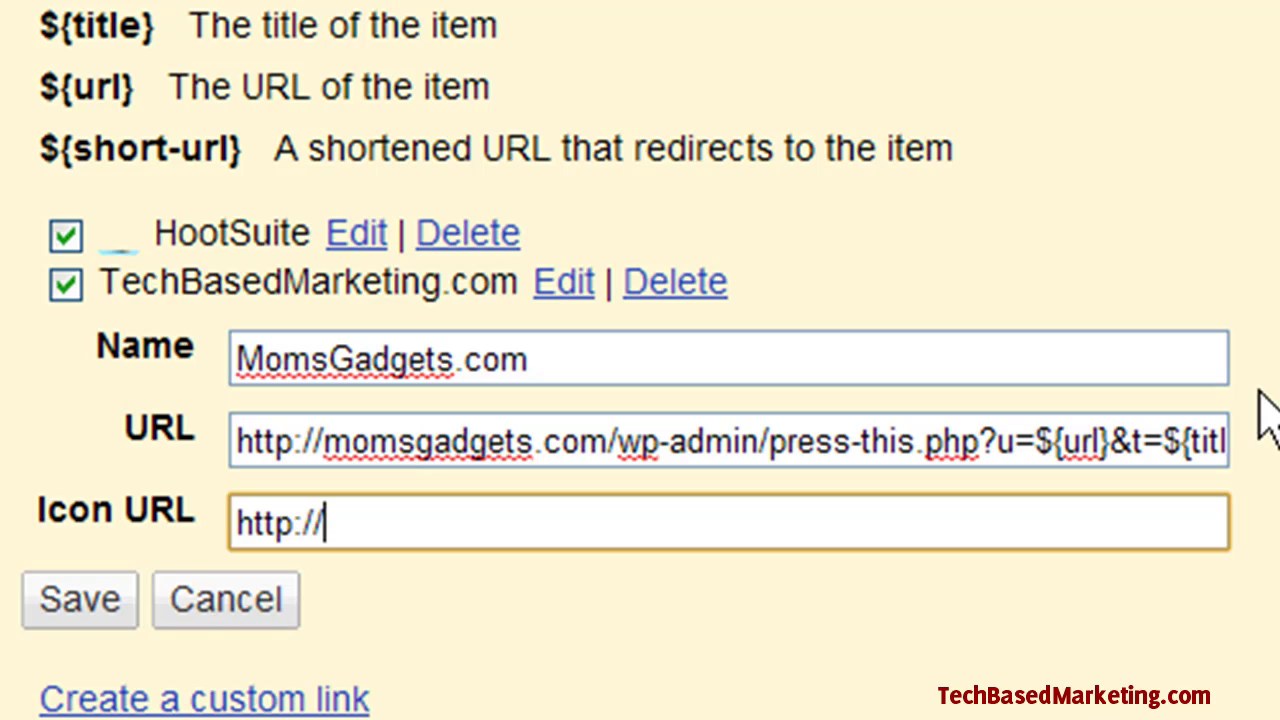
type("momsgadgets.")
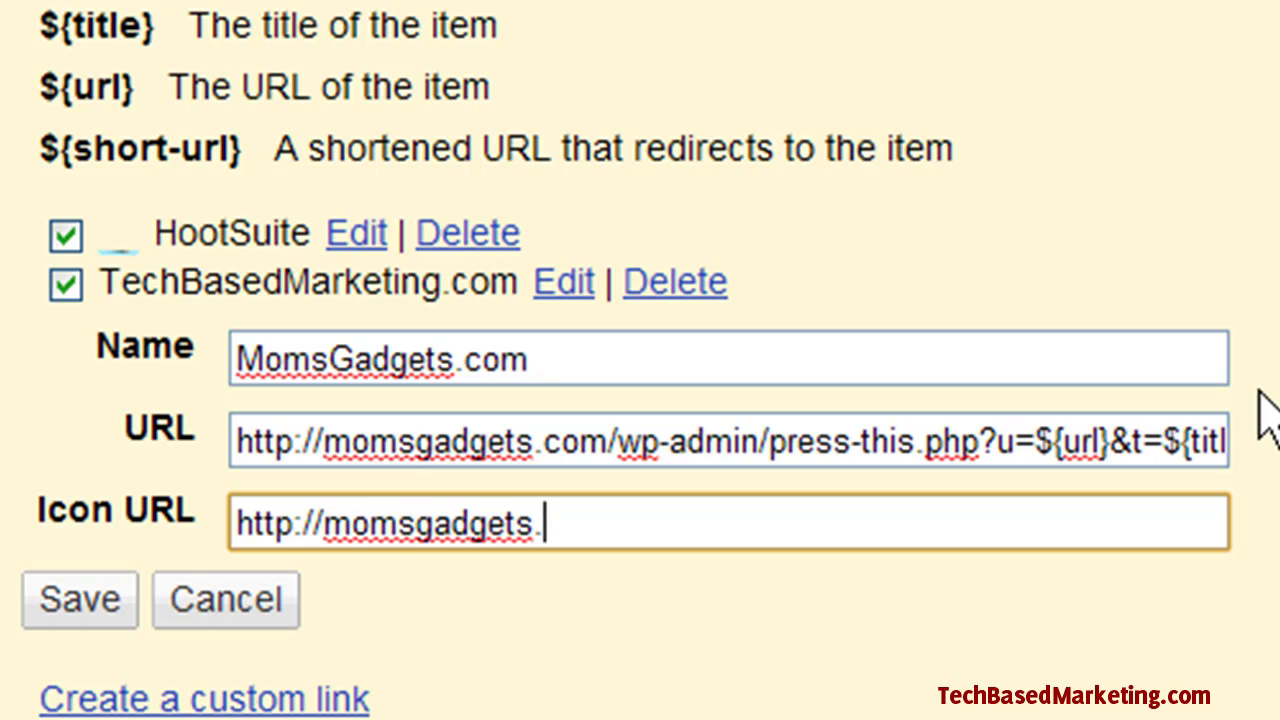
type("com/fa")
type("v")
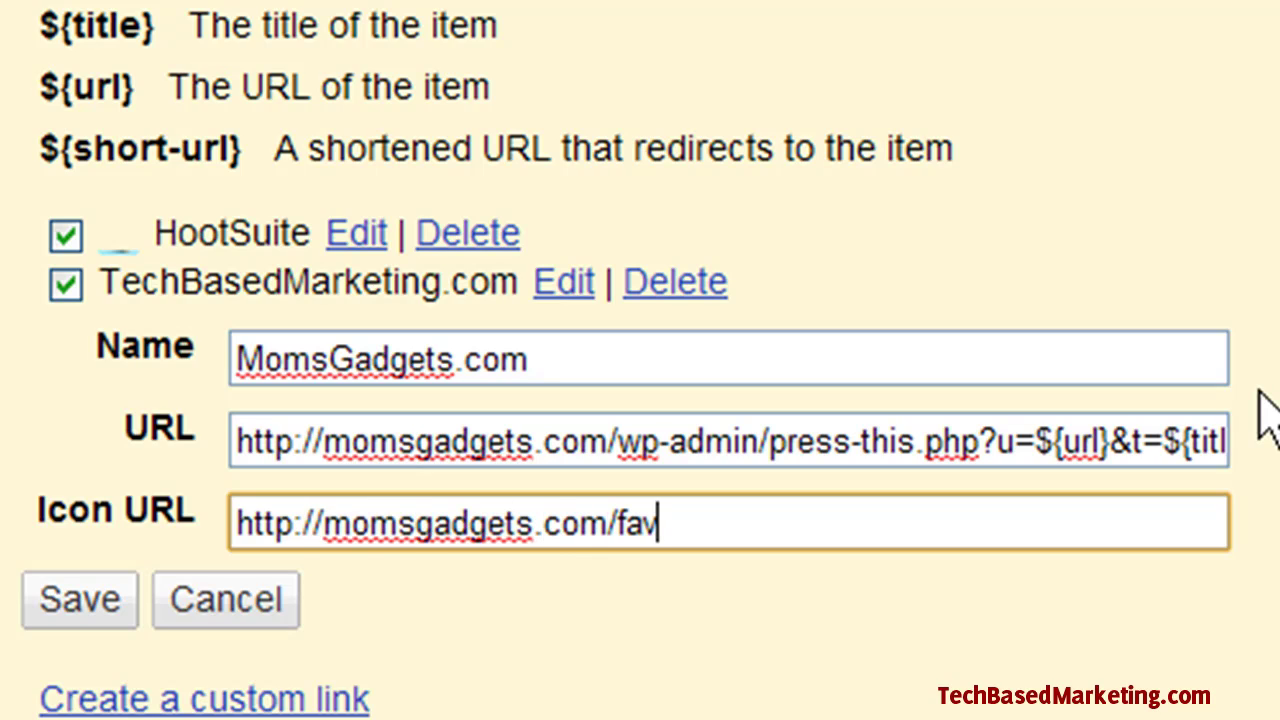
type("icon.ico")
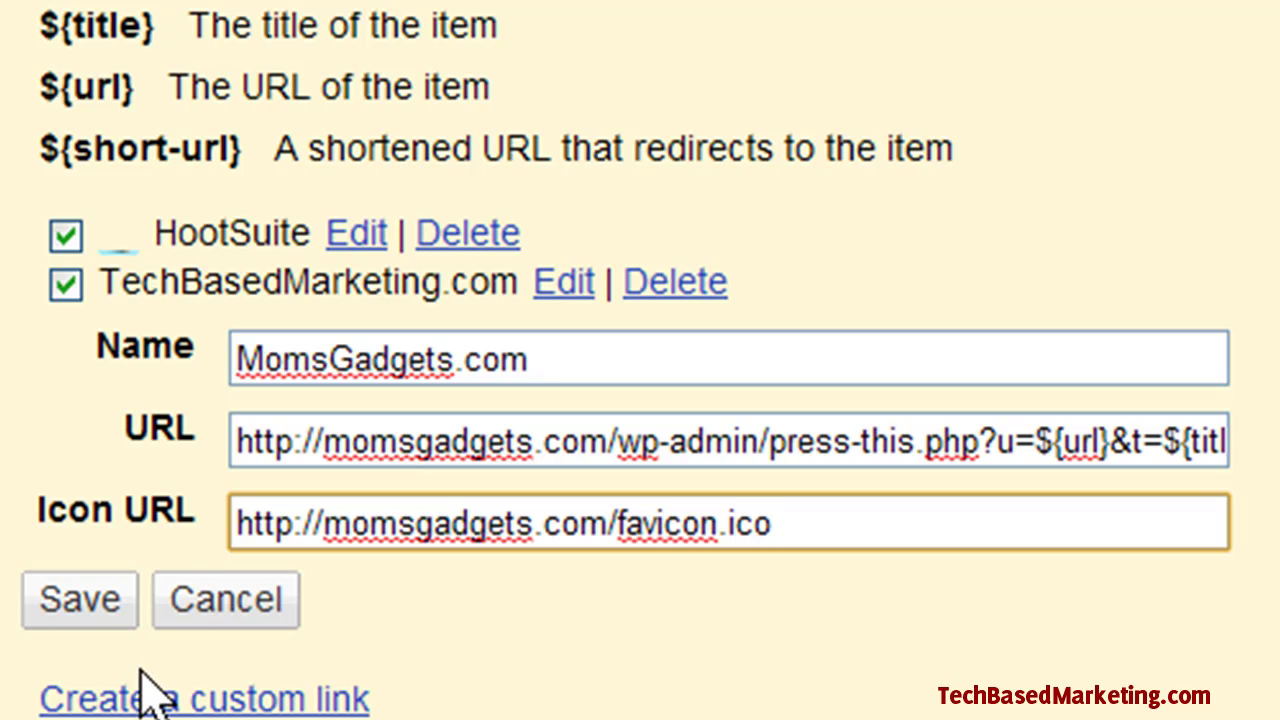
left_click(90, 605)
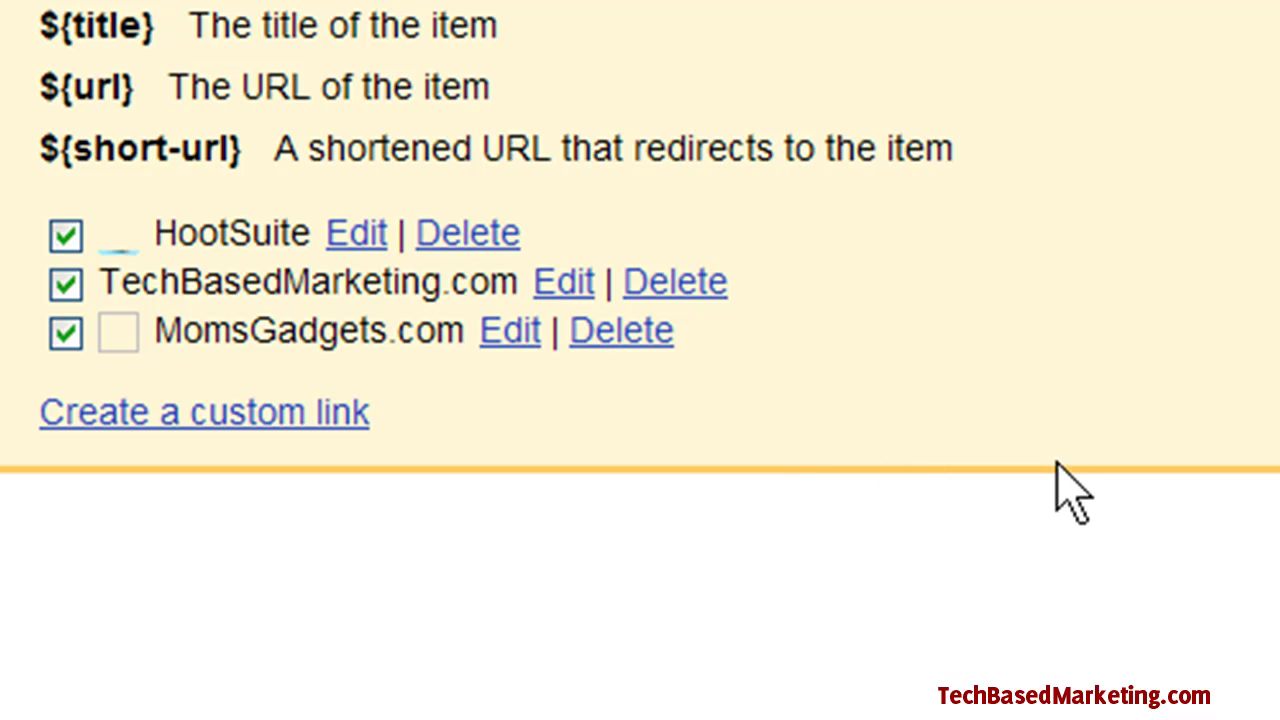
Open and scroll through the 'Recycle Your Gadgets for Free or for Cash with Gazelle' article
scroll(1150, 447, "up", 5)
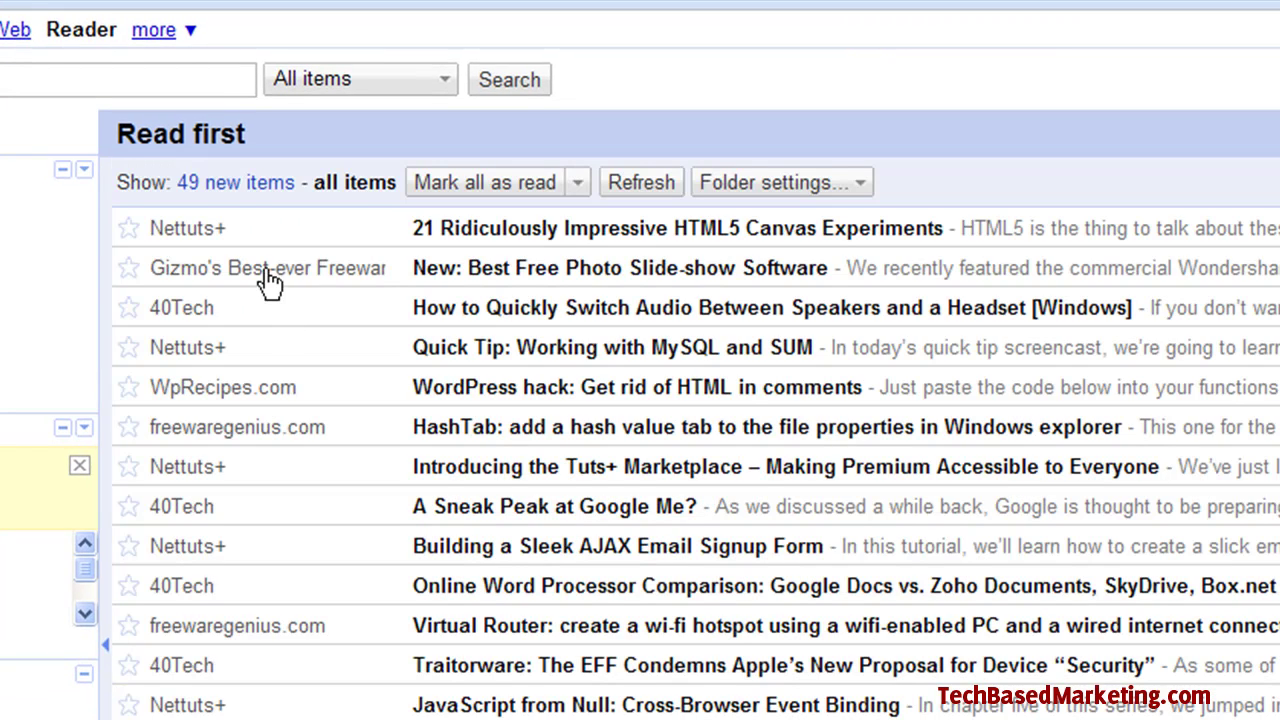
scroll(690, 460, "down", 5)
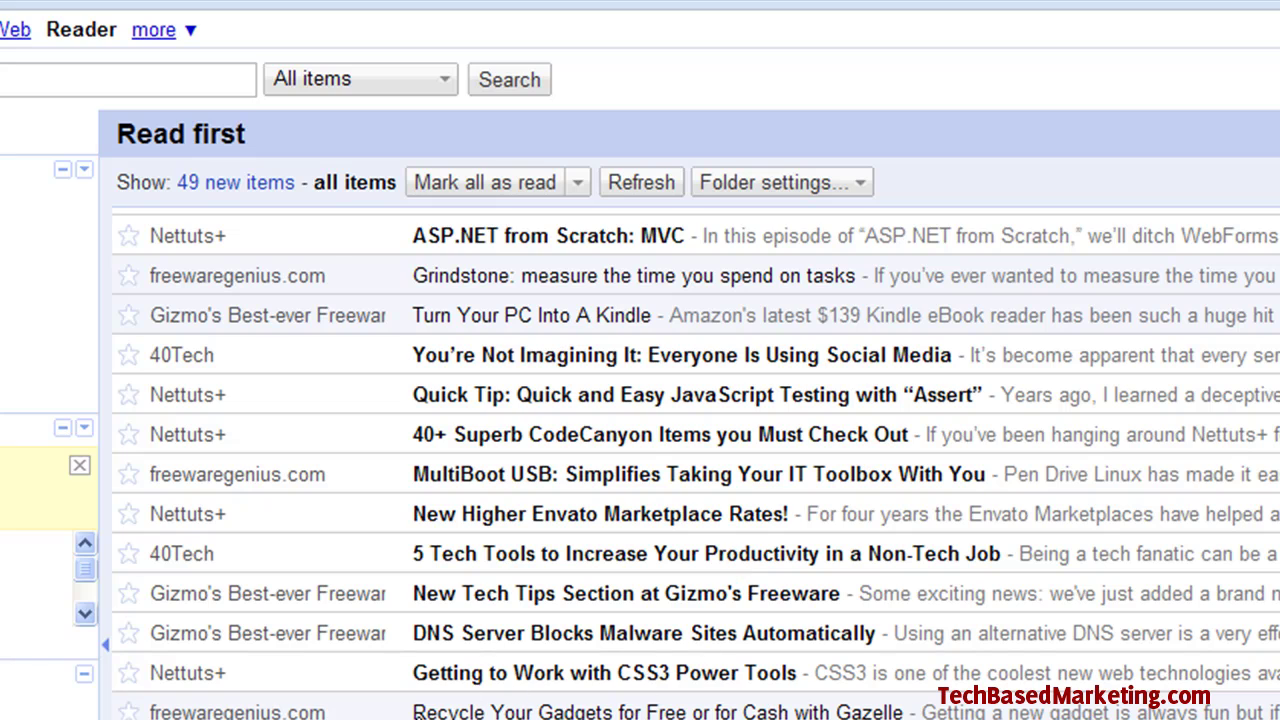
left_click(448, 712)
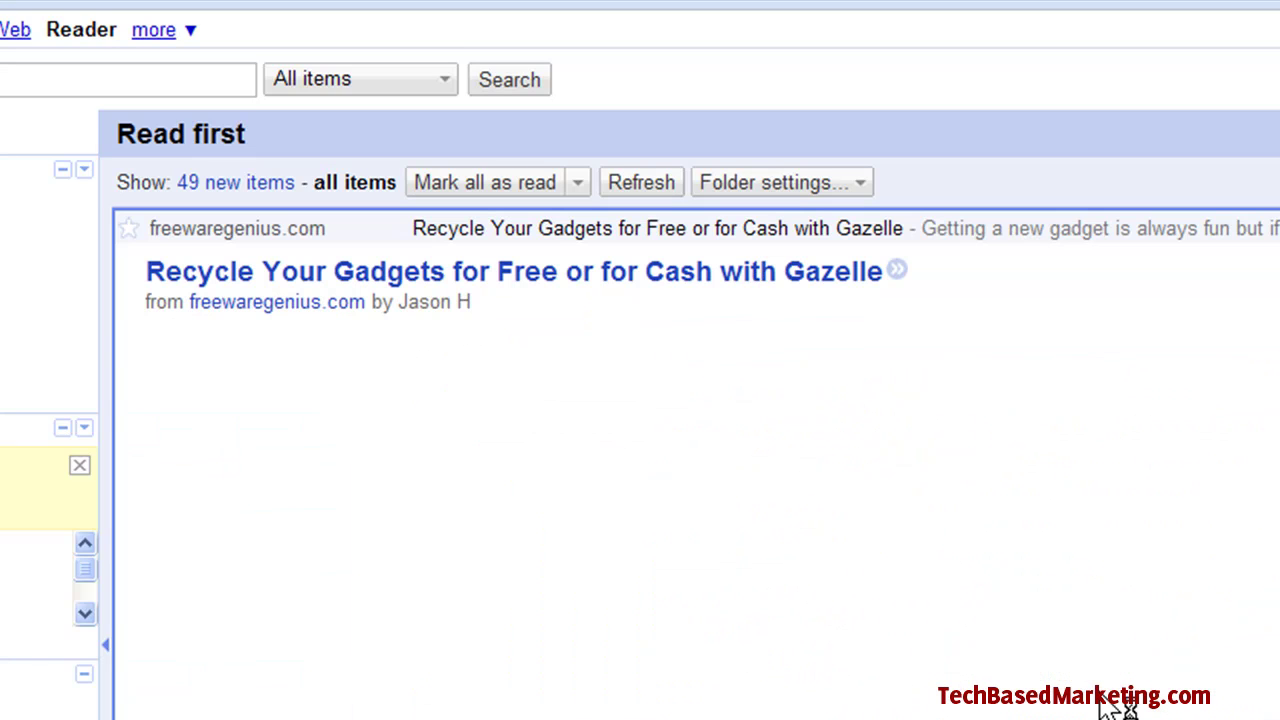
scroll(1102, 695, "down", 10)
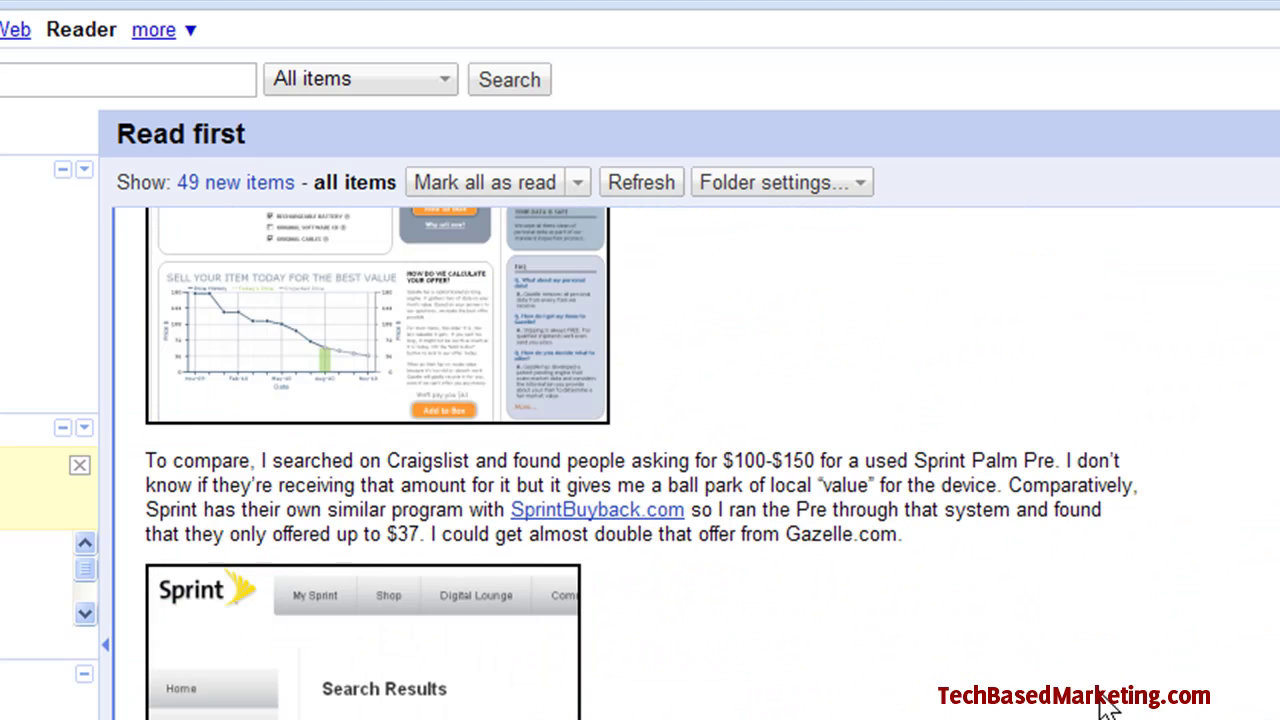
scroll(1104, 705, "down", 5)
scroll(1104, 705, "up", 5)
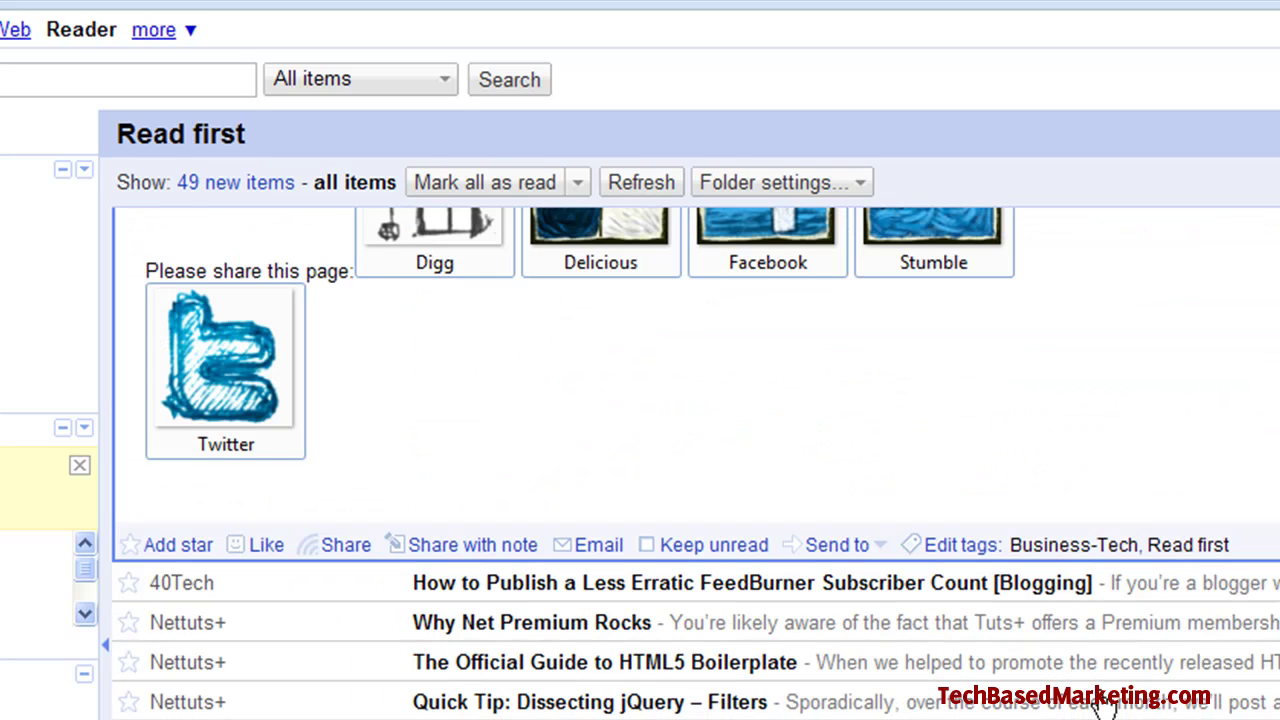
scroll(1104, 705, "up", 4)
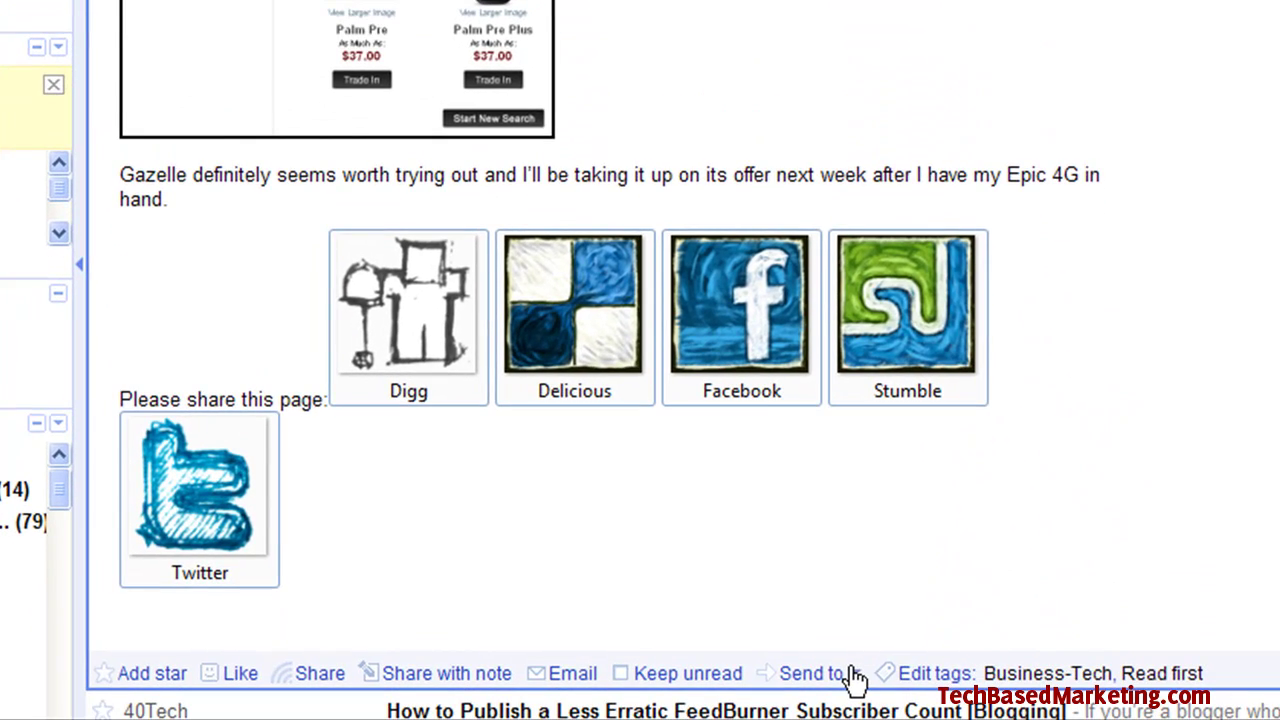
Send the Gazelle article to the new MomsGadgets.com destination
left_click(853, 674)
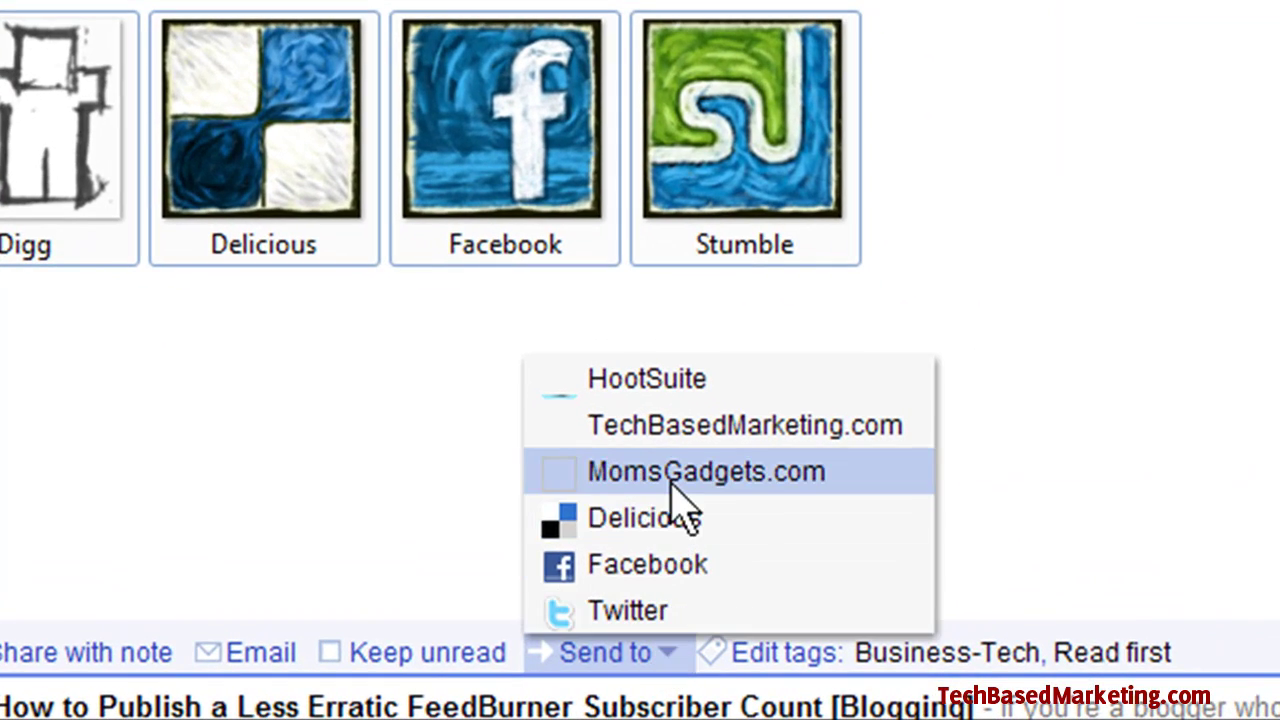
left_click(612, 478)
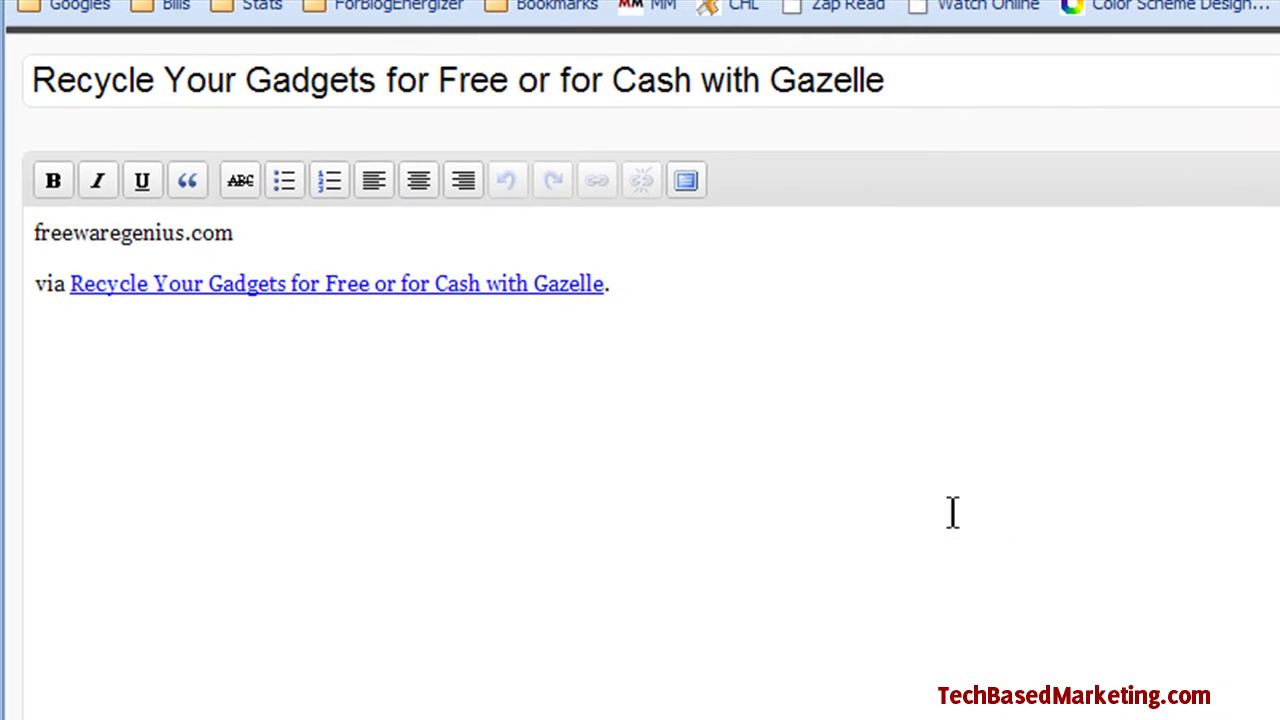
Check the prefilled Gazelle headline title and the via-link body in the Press This draft
left_click_drag(934, 83, 33, 80)
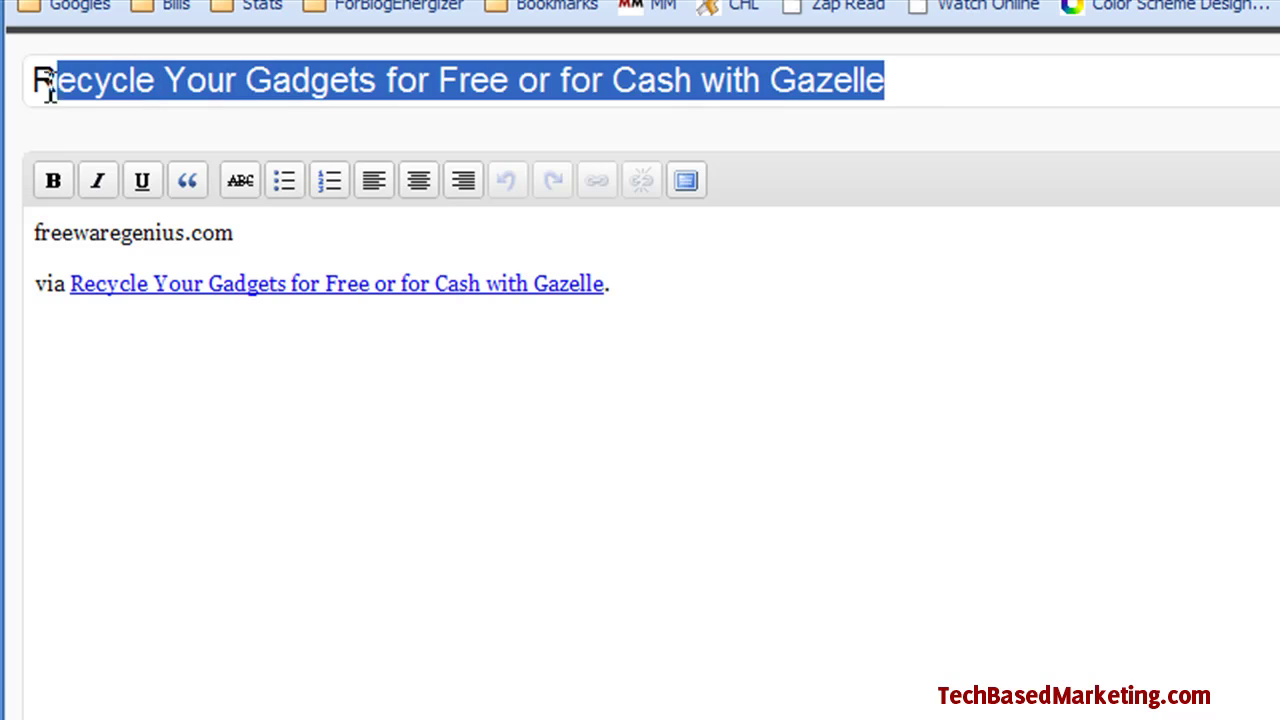
left_click(748, 337)
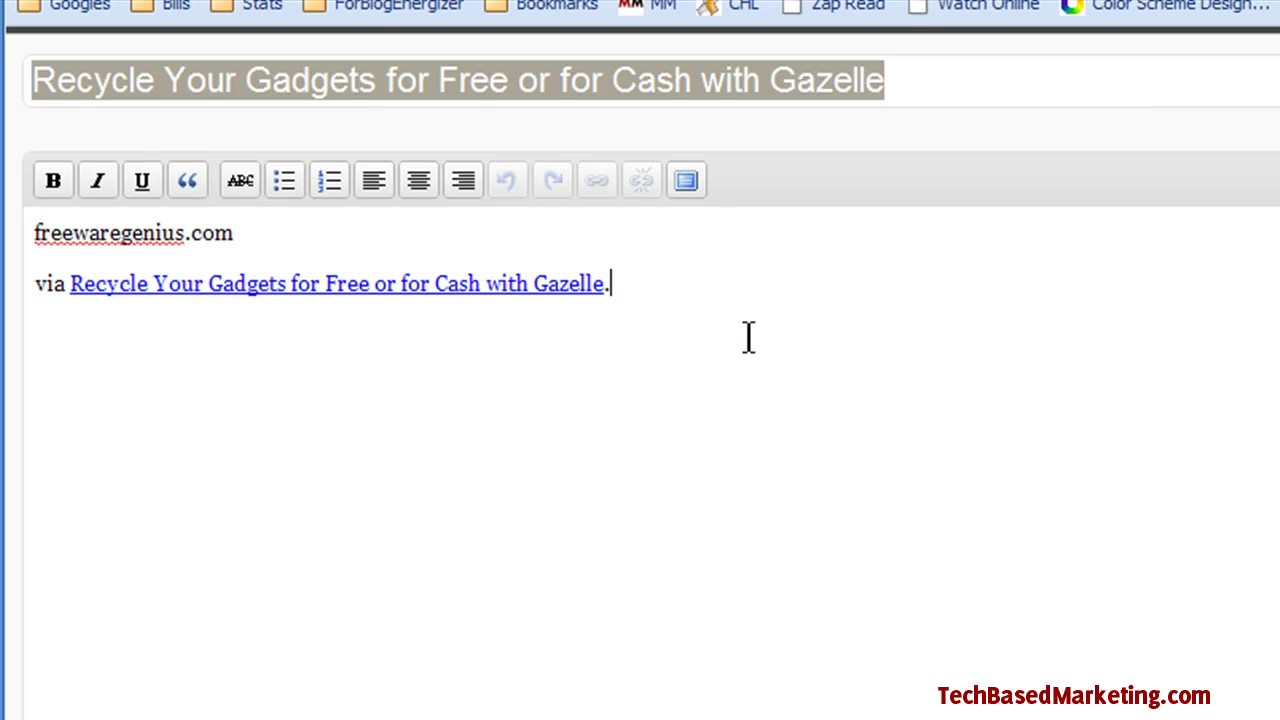
left_click(816, 80)
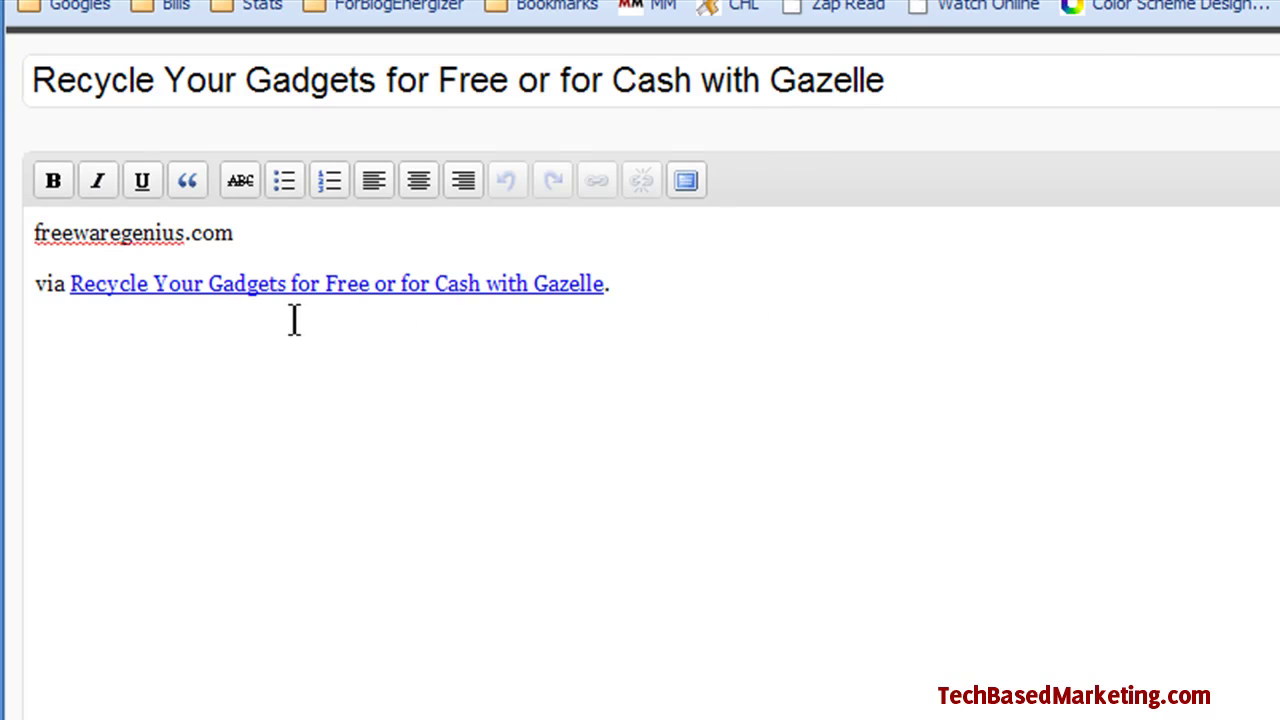